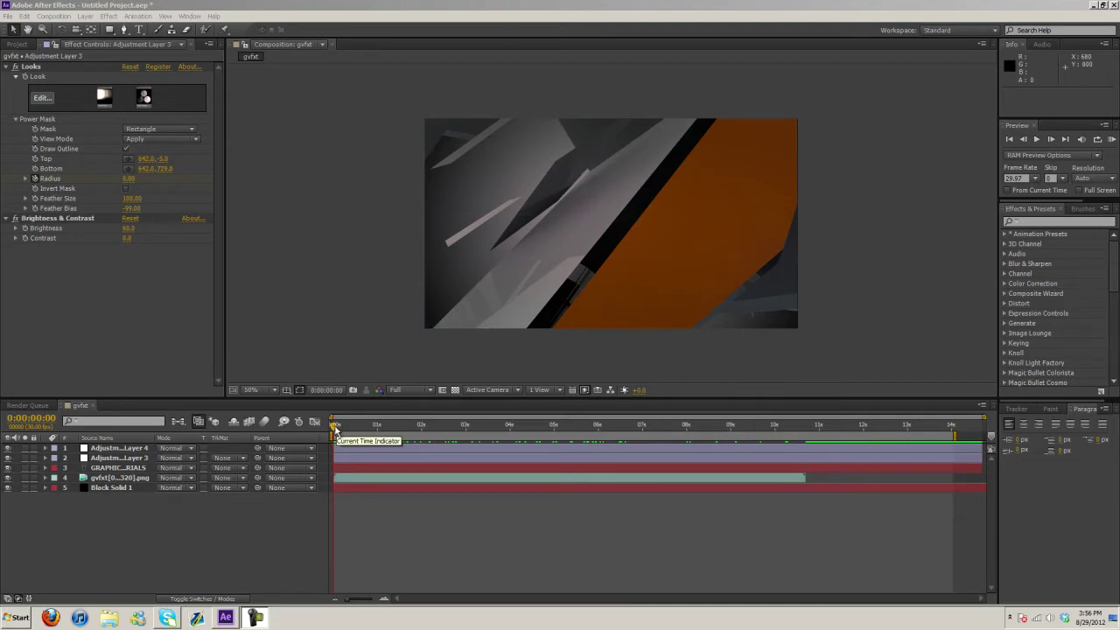
Step: Scrub through the GVFXT logo animation toward 8 seconds, then hide layers 1–3 (adjustment layers and tagline)
drag(333, 430, 719, 437)
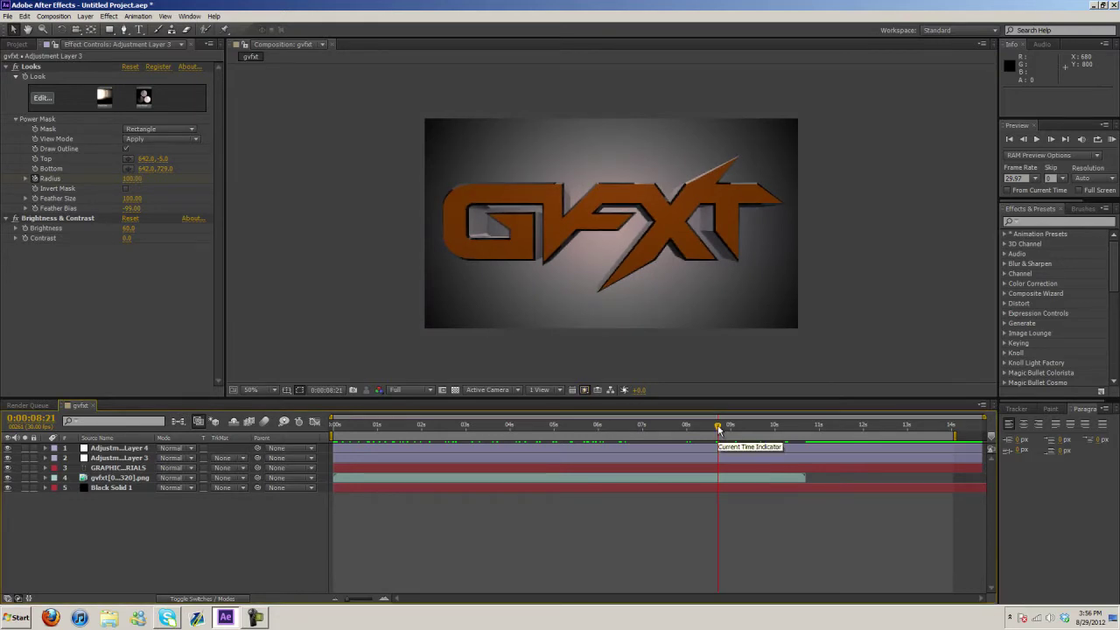
drag(719, 429, 655, 446)
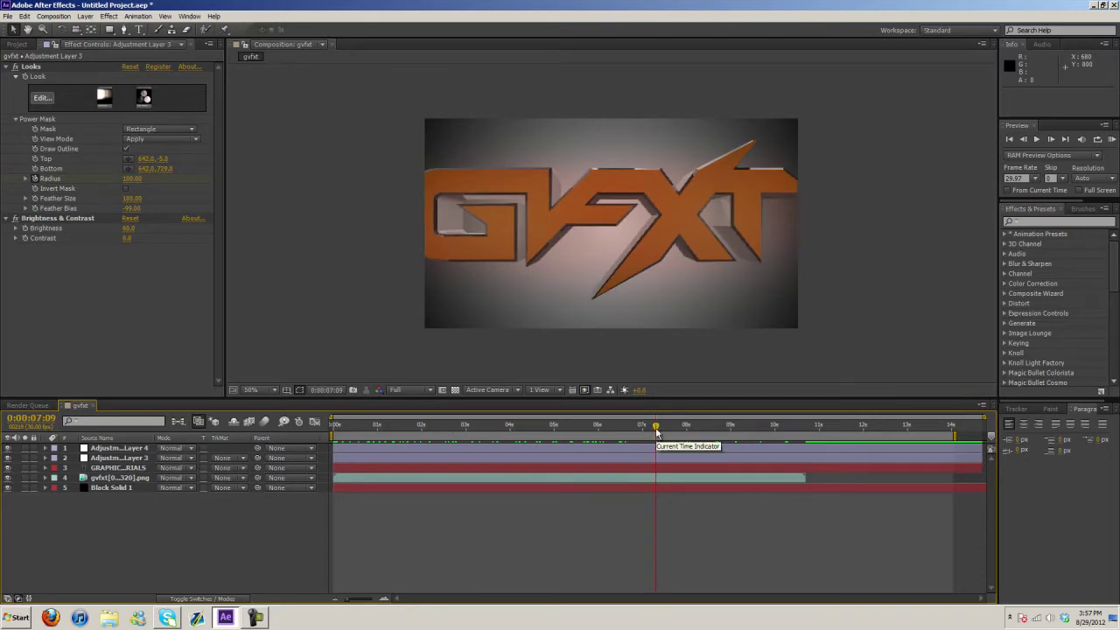
drag(655, 446, 681, 435)
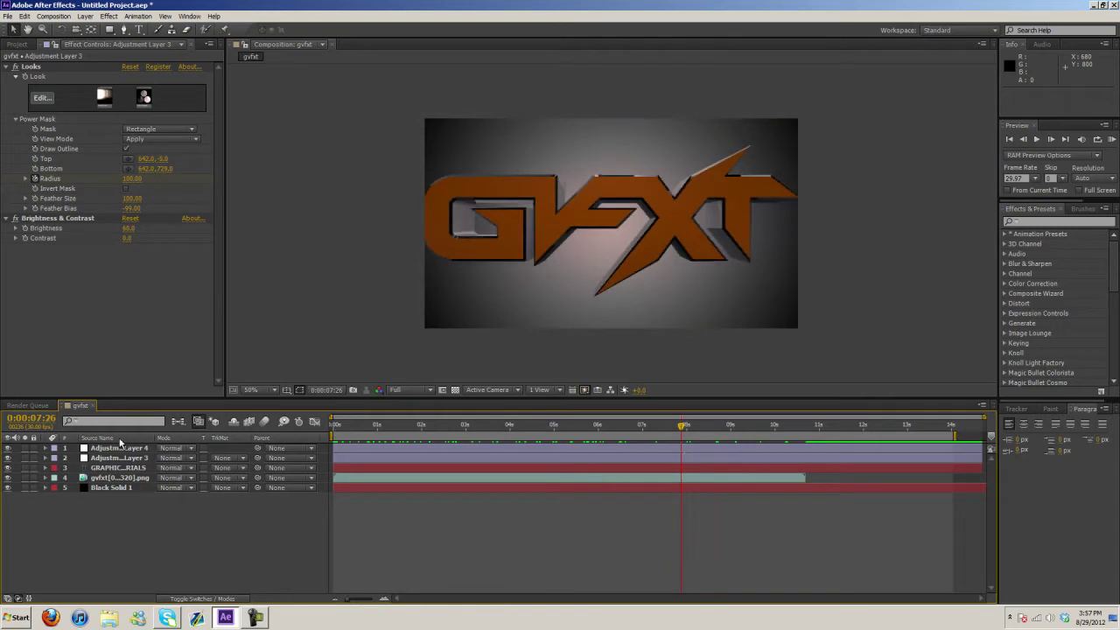
drag(7, 447, 7, 467)
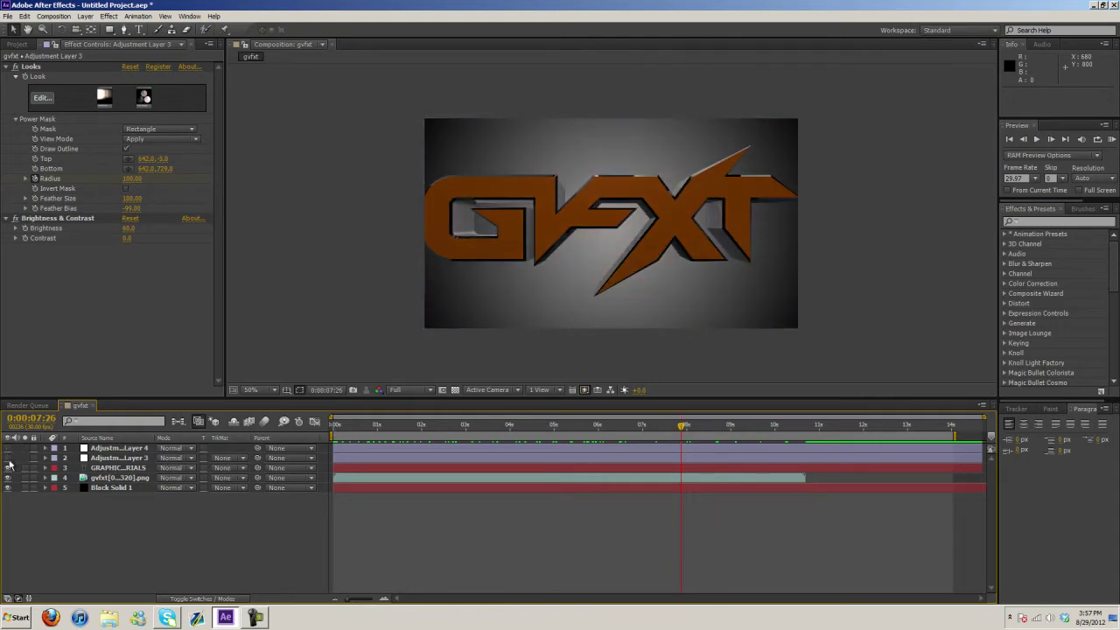
Step: Hide the logo layer and select the Black Solid 1 background
click(9, 478)
click(111, 488)
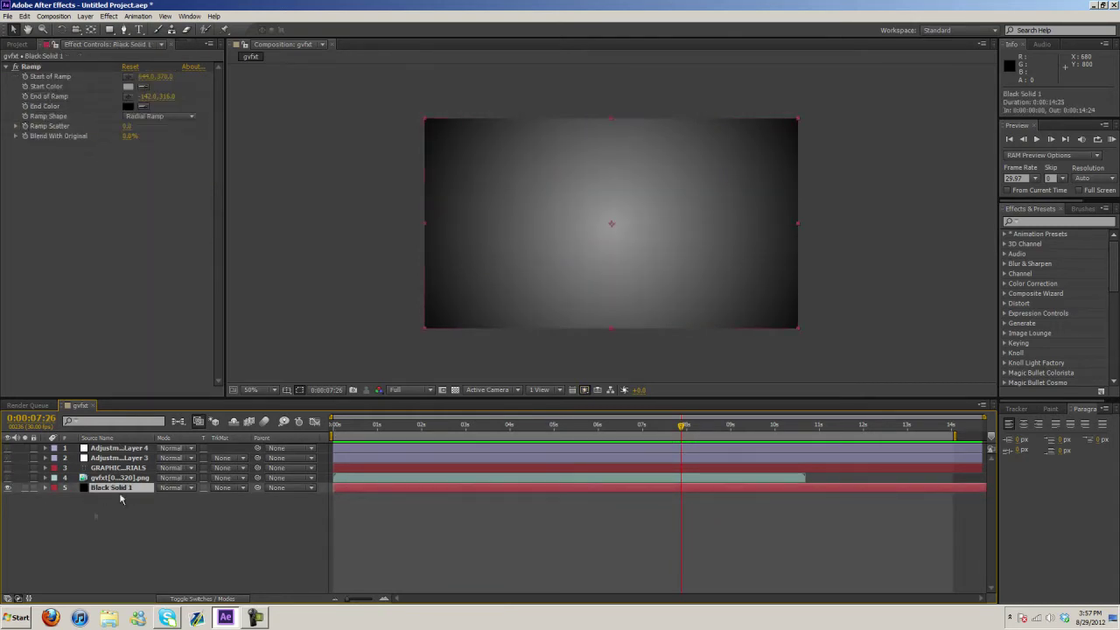
click(145, 512)
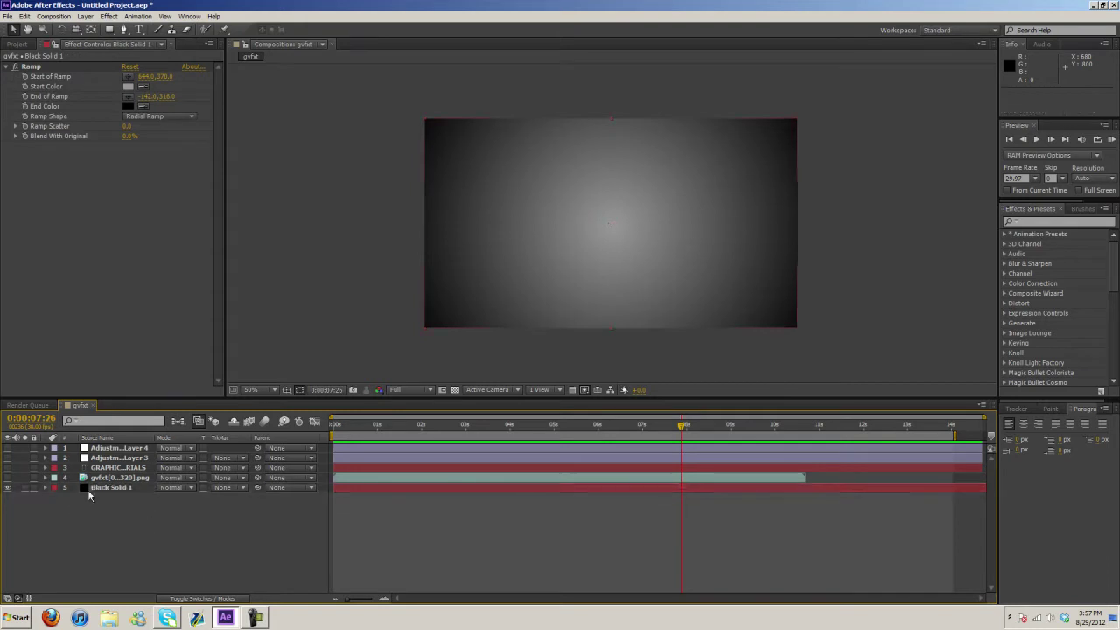
click(85, 15)
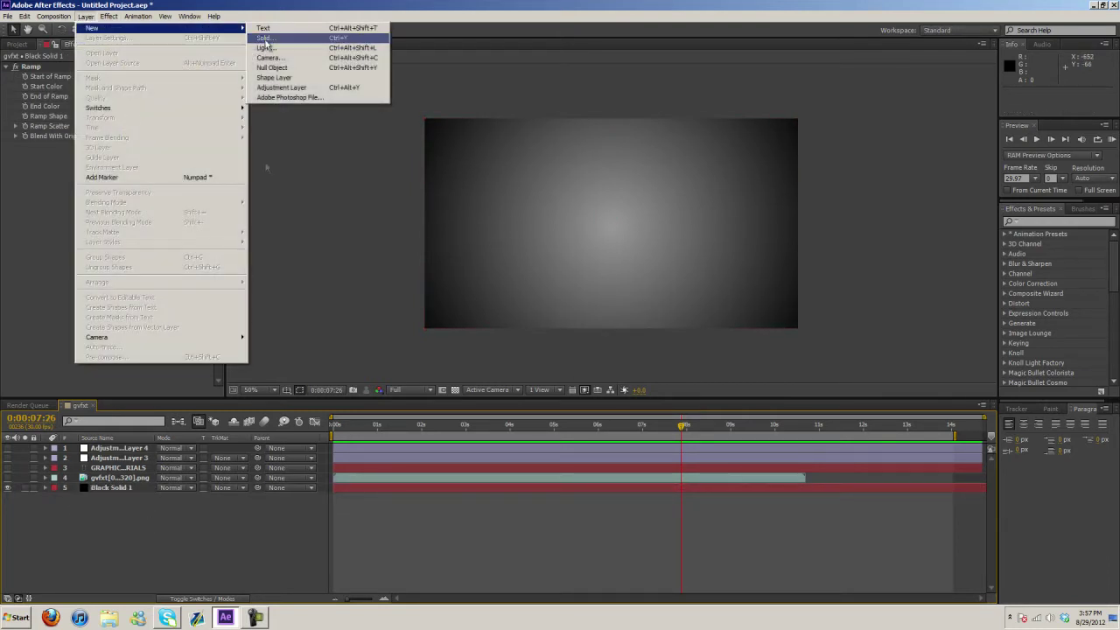
click(130, 522)
click(105, 488)
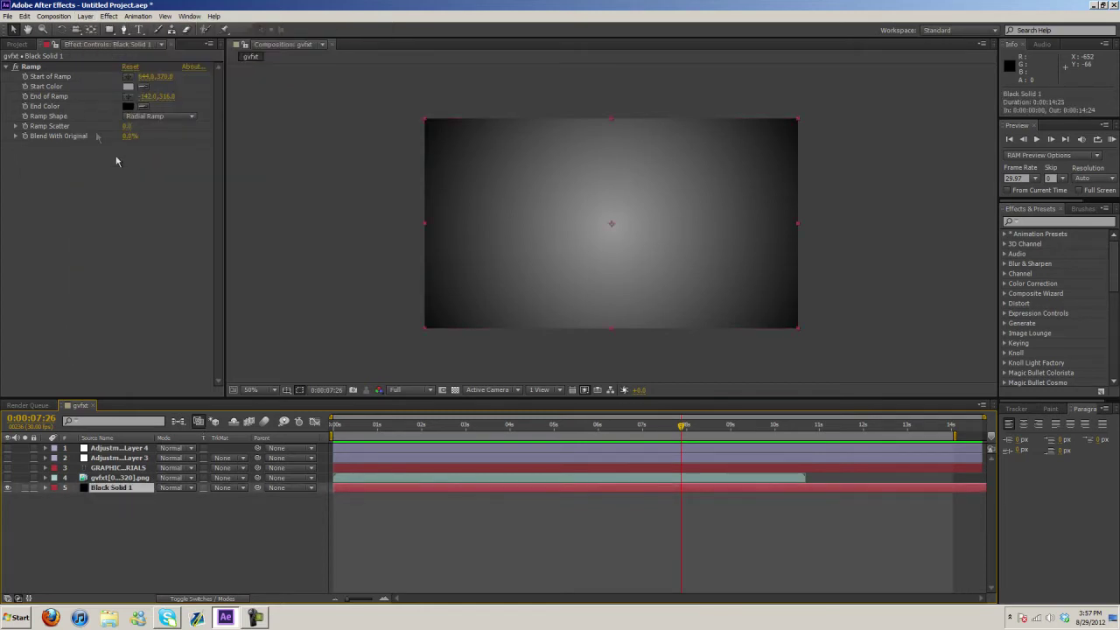
Step: Apply Generate > Ramp to Black Solid 1 and move its end point to -234, 292
click(108, 16)
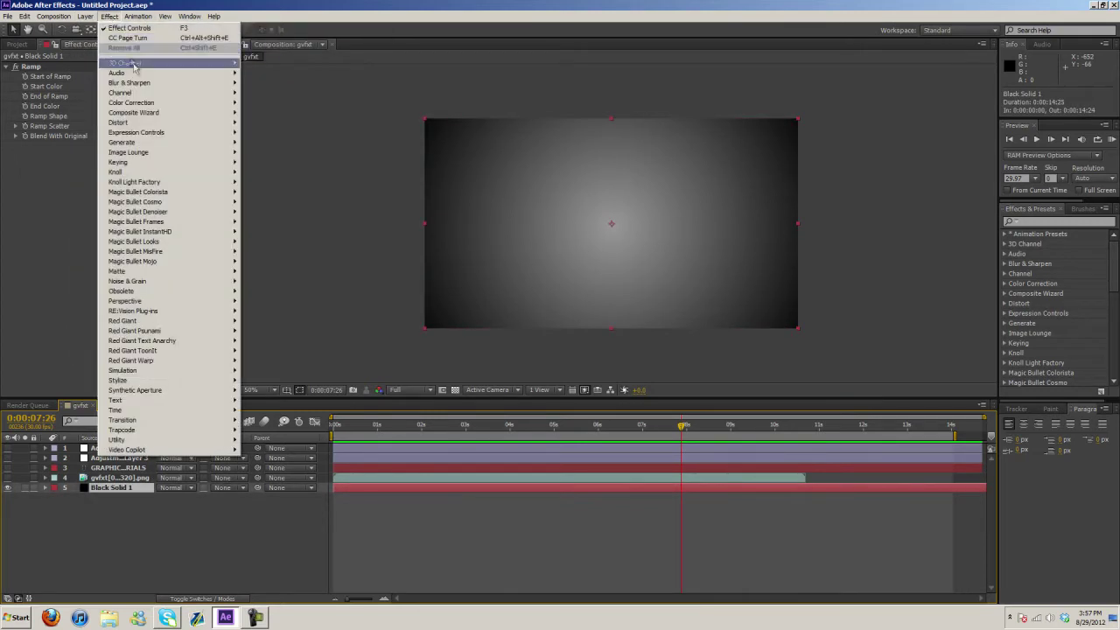
mouse_move(123, 142)
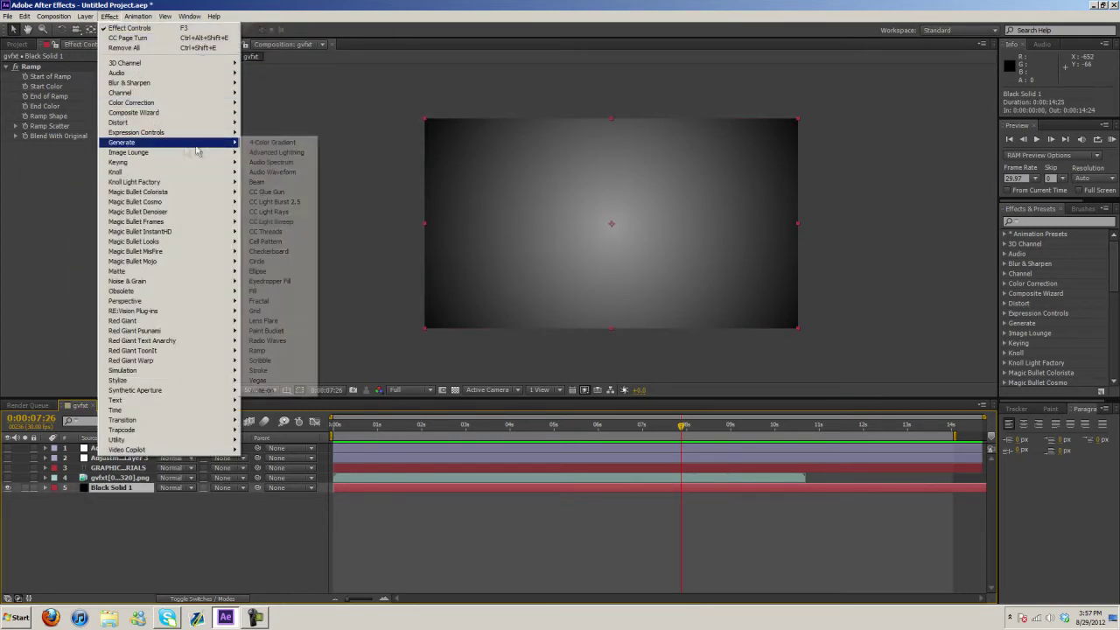
click(268, 353)
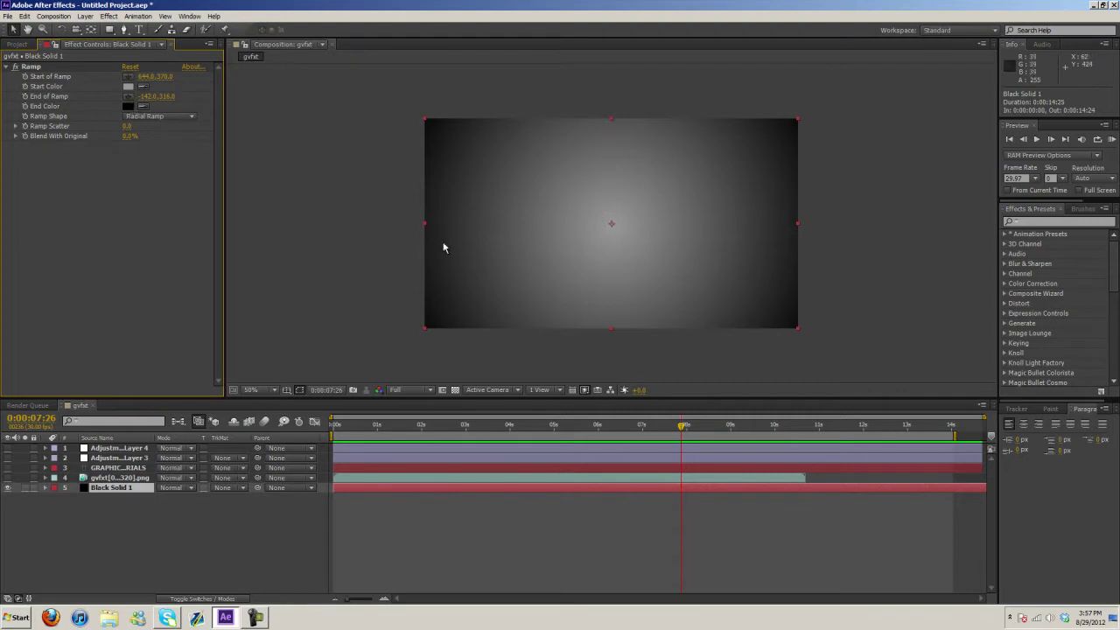
key(comma)
click(34, 67)
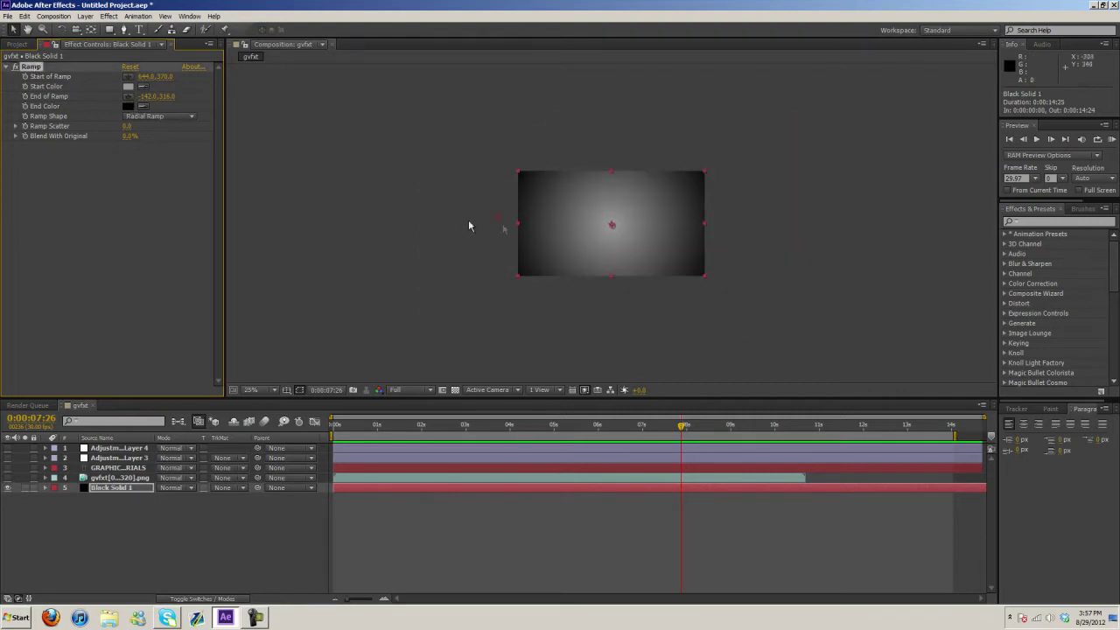
mouse_move(495, 222)
mouse_down()
mouse_move(468, 217)
mouse_move(489, 219)
mouse_up()
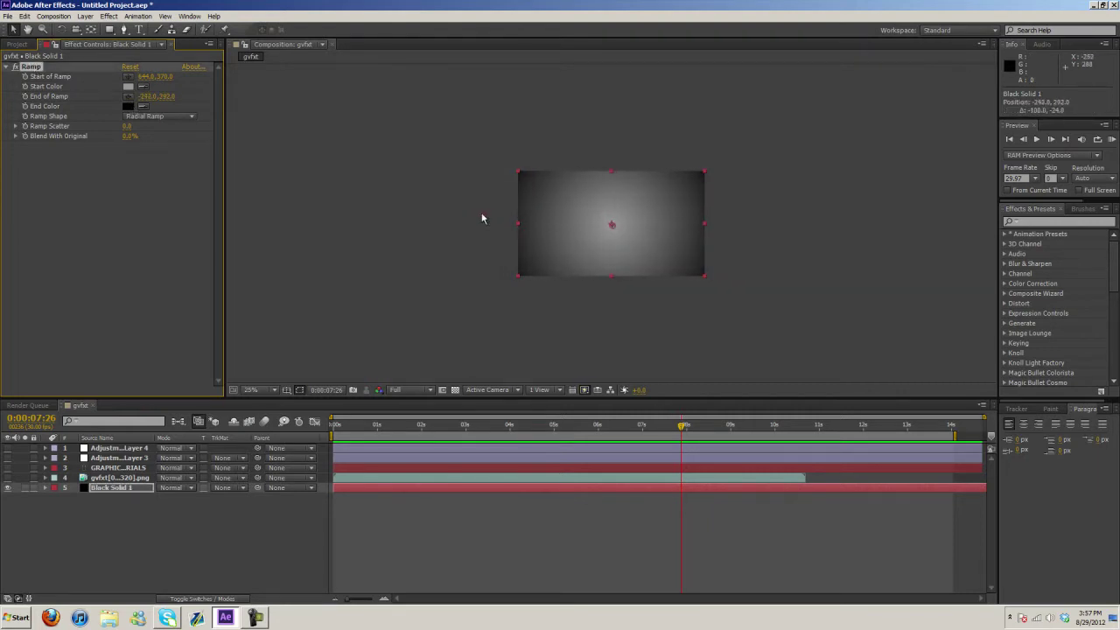
key(period)
key(period)
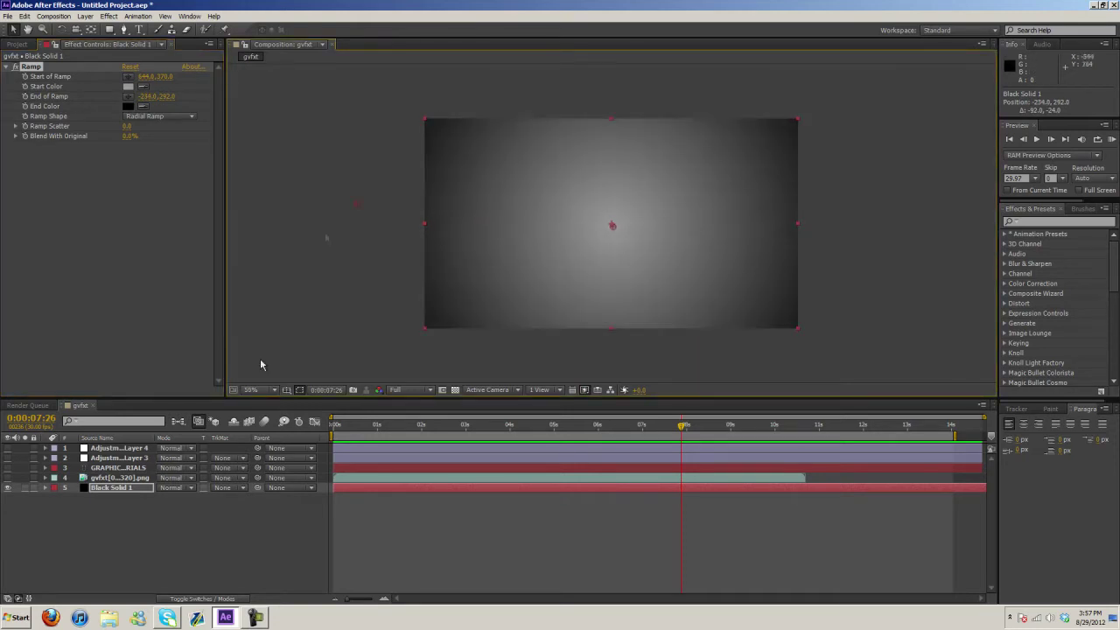
click(115, 513)
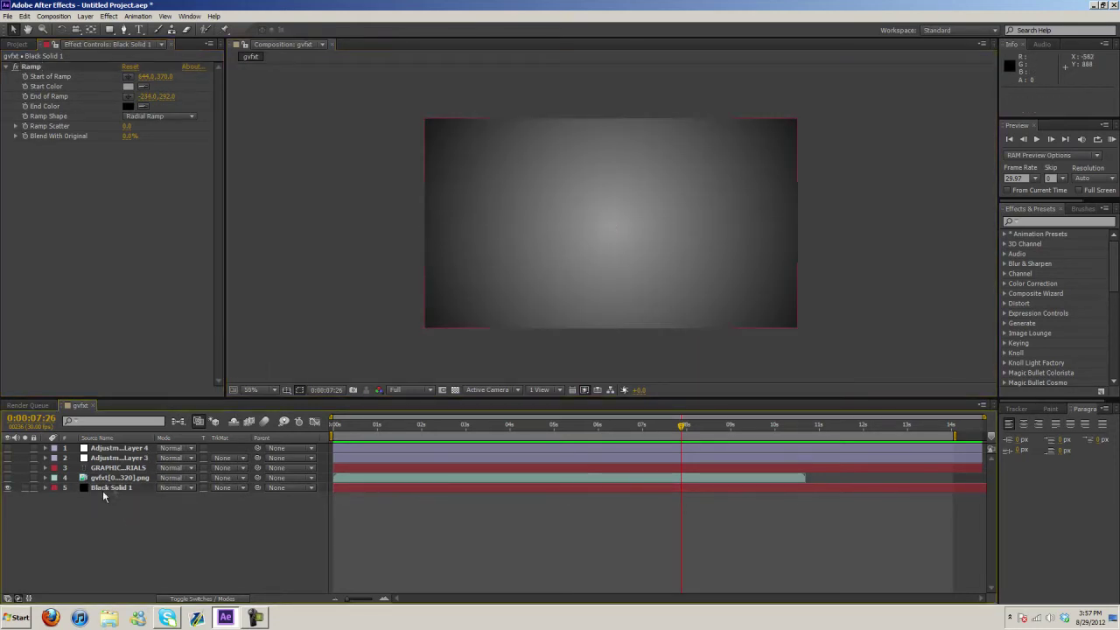
click(40, 479)
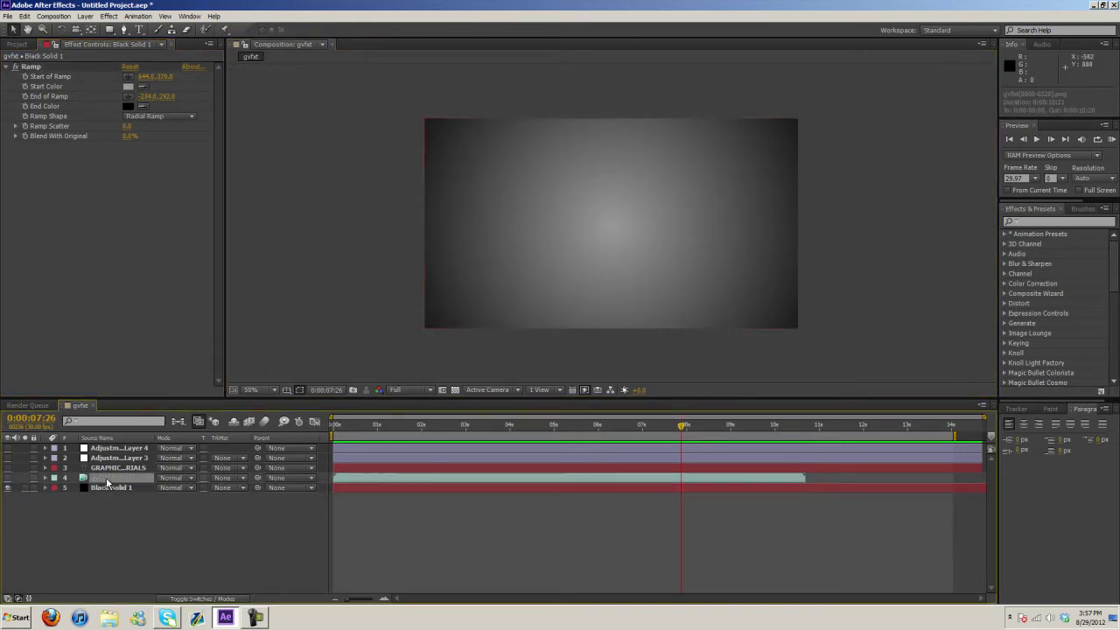
Step: Turn the logo layer back on and scrub ahead to where it fades out
click(7, 479)
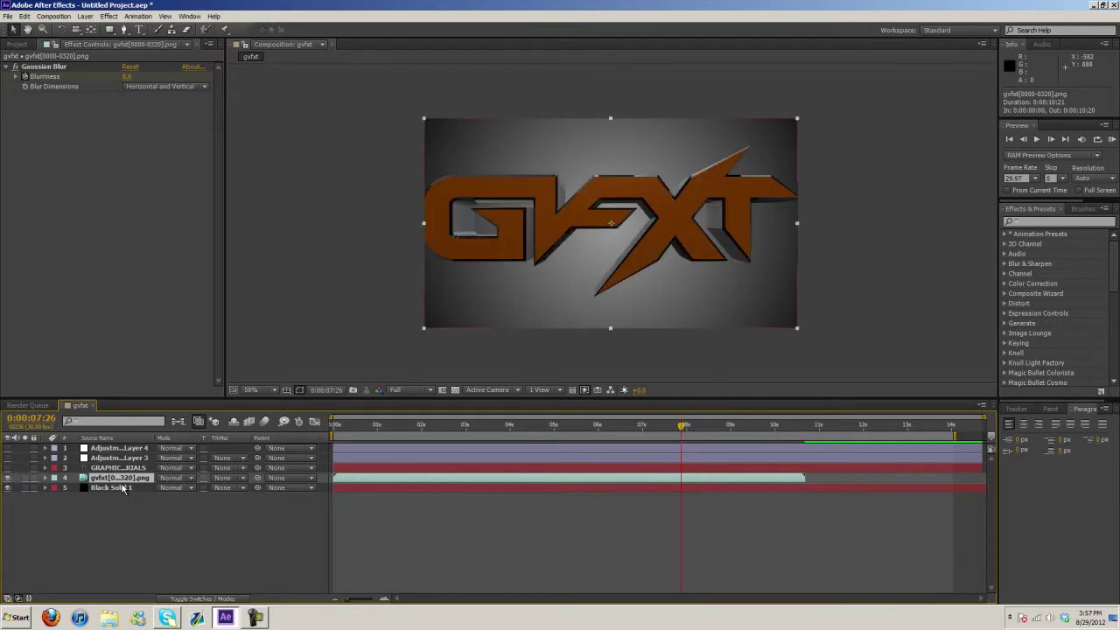
mouse_move(684, 429)
mouse_down()
mouse_move(524, 429)
mouse_move(712, 438)
mouse_move(340, 453)
mouse_move(739, 452)
mouse_move(512, 448)
mouse_move(670, 428)
mouse_up()
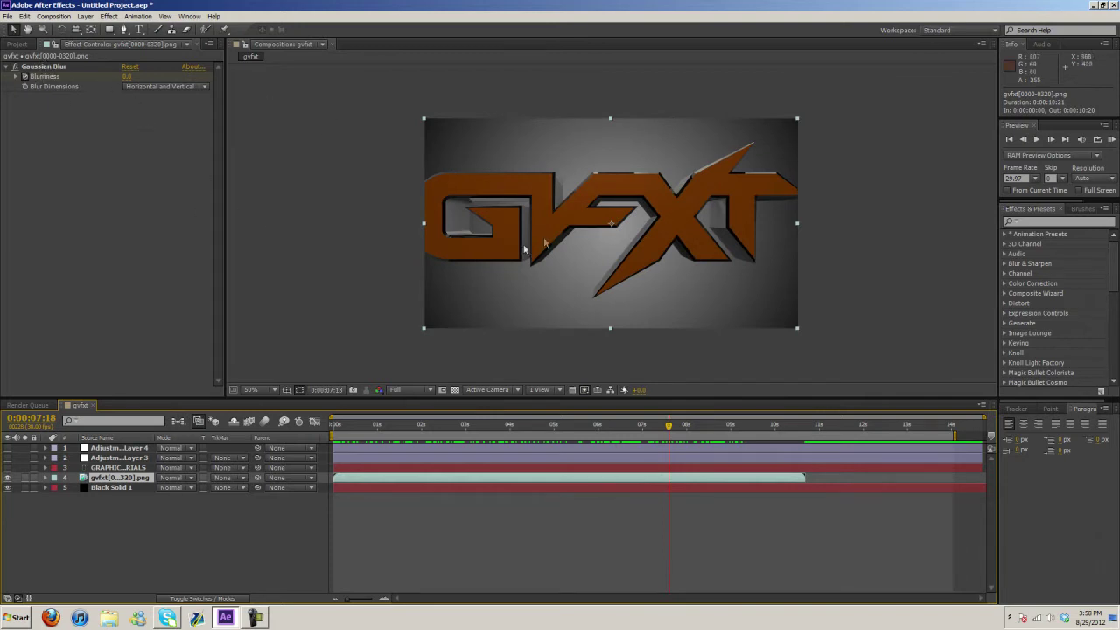
drag(670, 429, 774, 425)
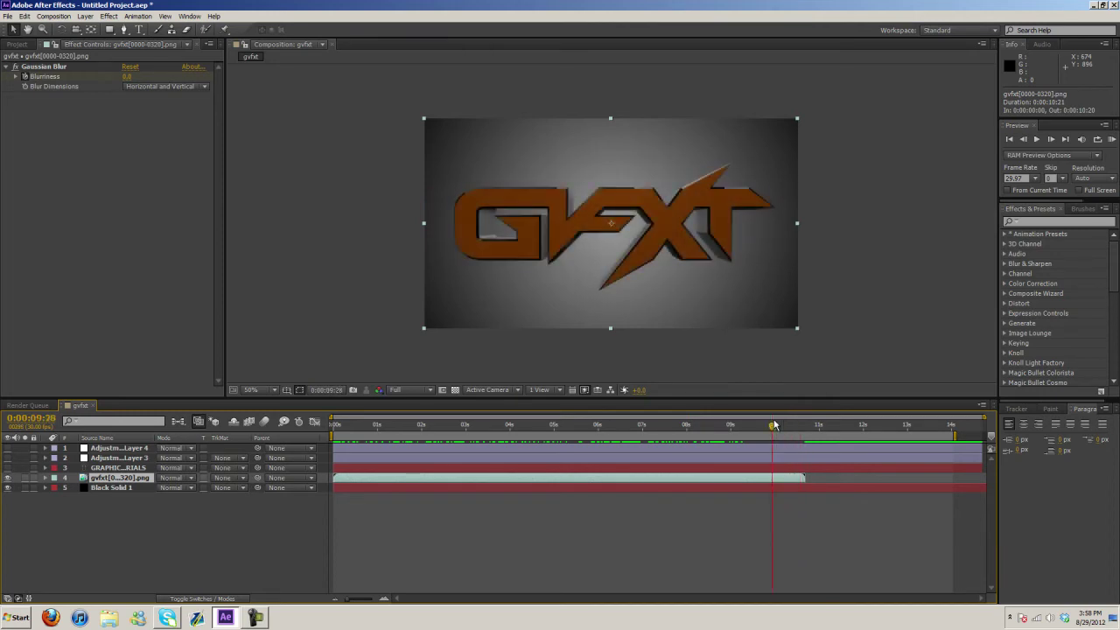
Step: Twirl open the logo's Effects and Gaussian Blur keyframes, checking the blurred, faded frame
click(46, 479)
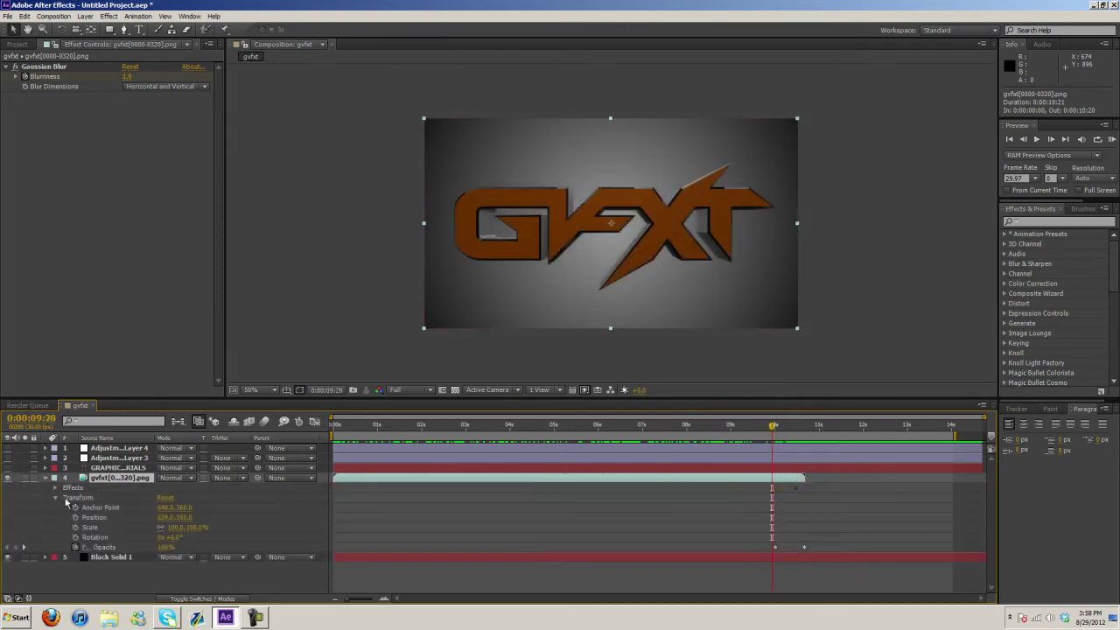
click(56, 487)
click(66, 498)
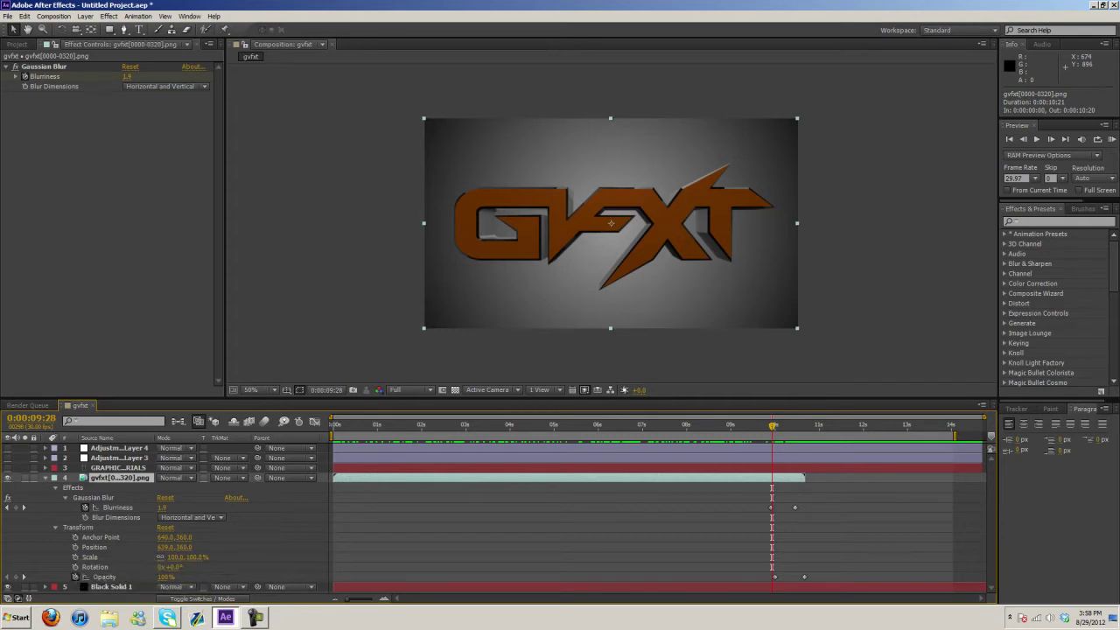
mouse_move(773, 427)
mouse_down()
mouse_move(815, 429)
mouse_move(794, 429)
mouse_up()
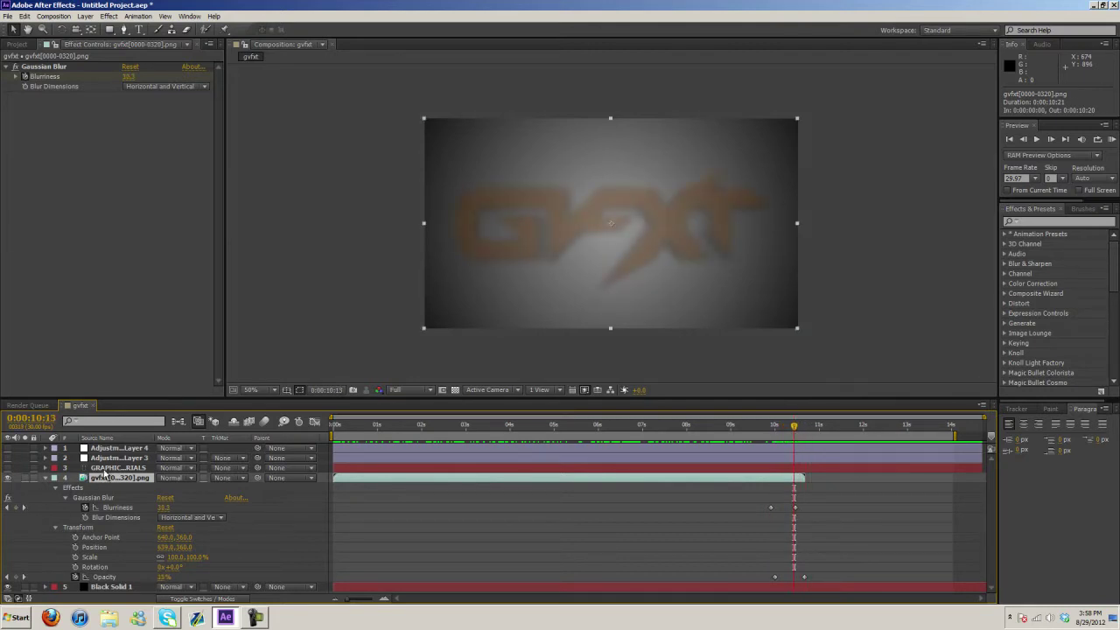
click(110, 468)
Step: Show the tagline layer, inspect its Opacity fade near 10 seconds, then collapse layers 3 and 4
click(7, 468)
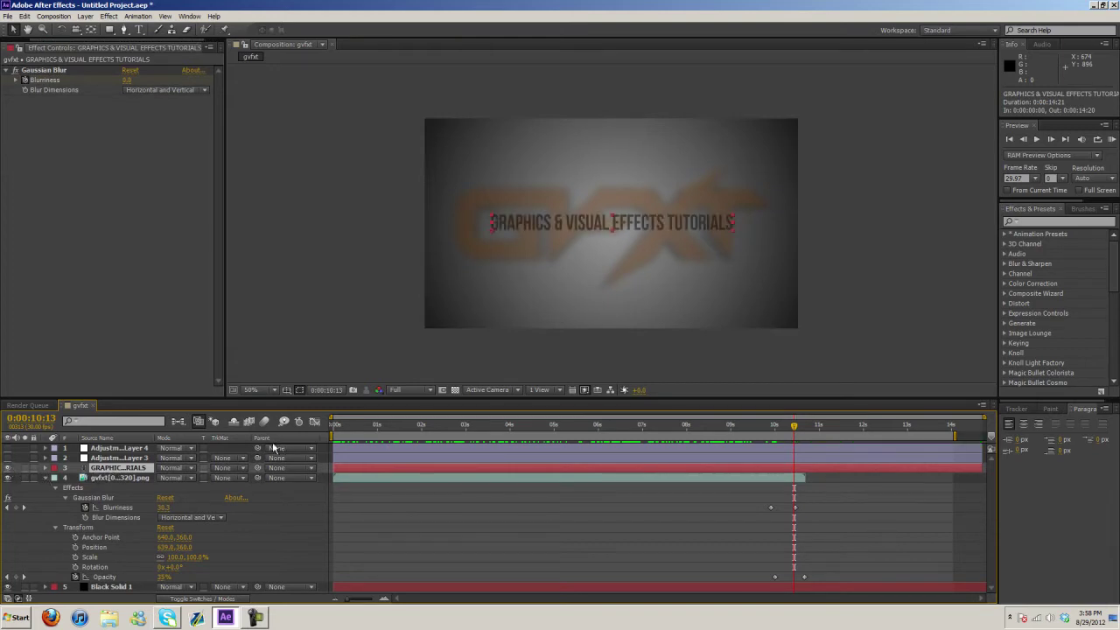
mouse_move(792, 426)
mouse_down()
mouse_move(773, 428)
mouse_move(803, 428)
mouse_up()
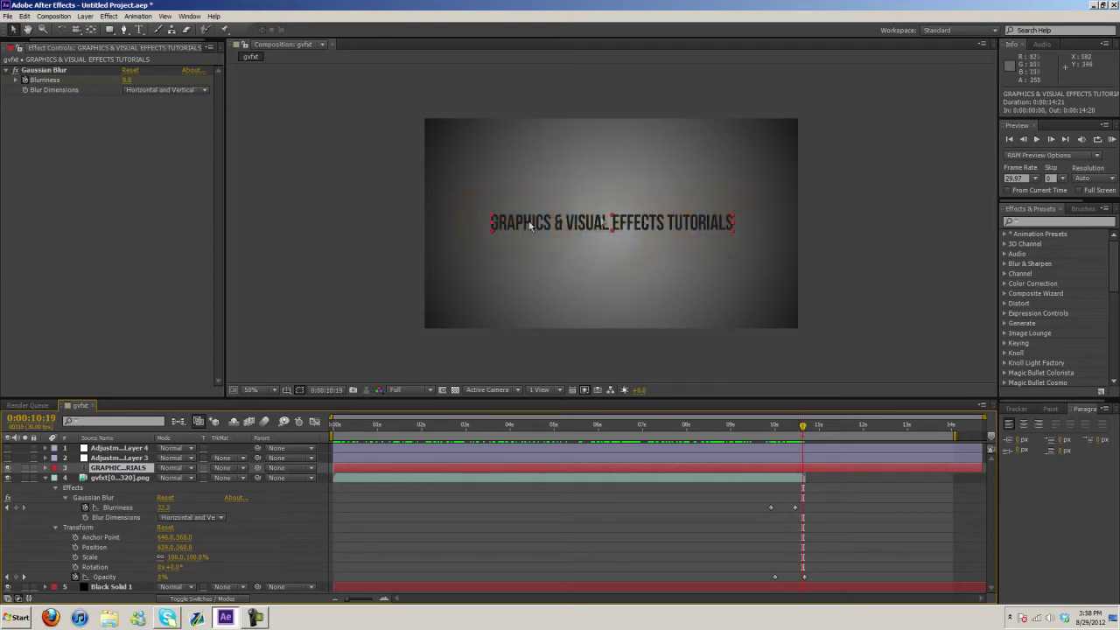
click(45, 468)
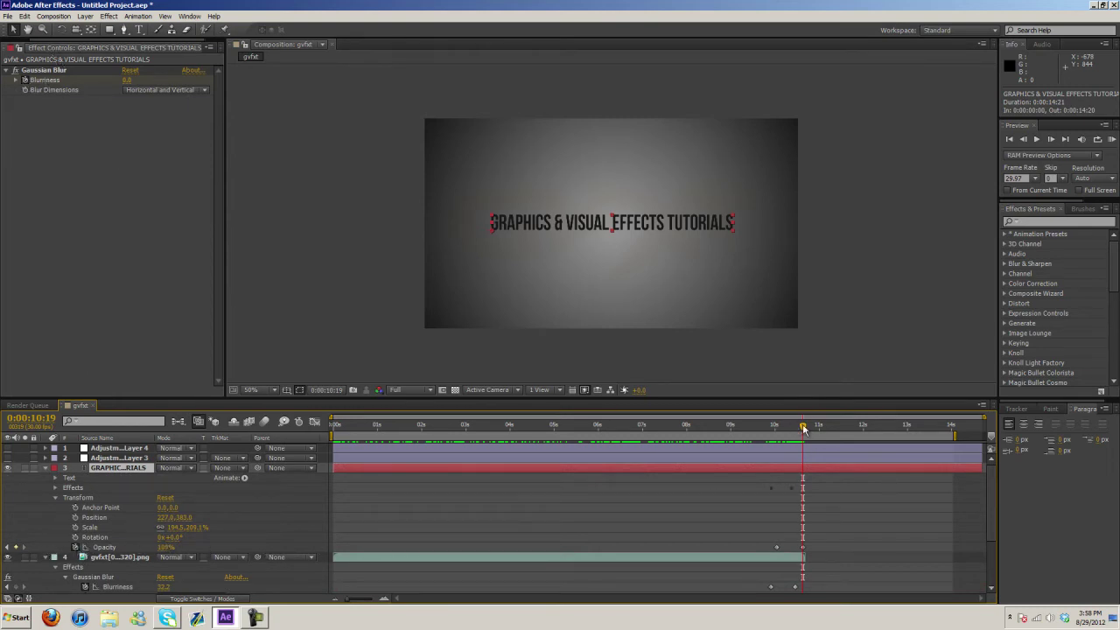
mouse_move(803, 429)
mouse_down()
mouse_move(769, 426)
mouse_move(786, 427)
mouse_up()
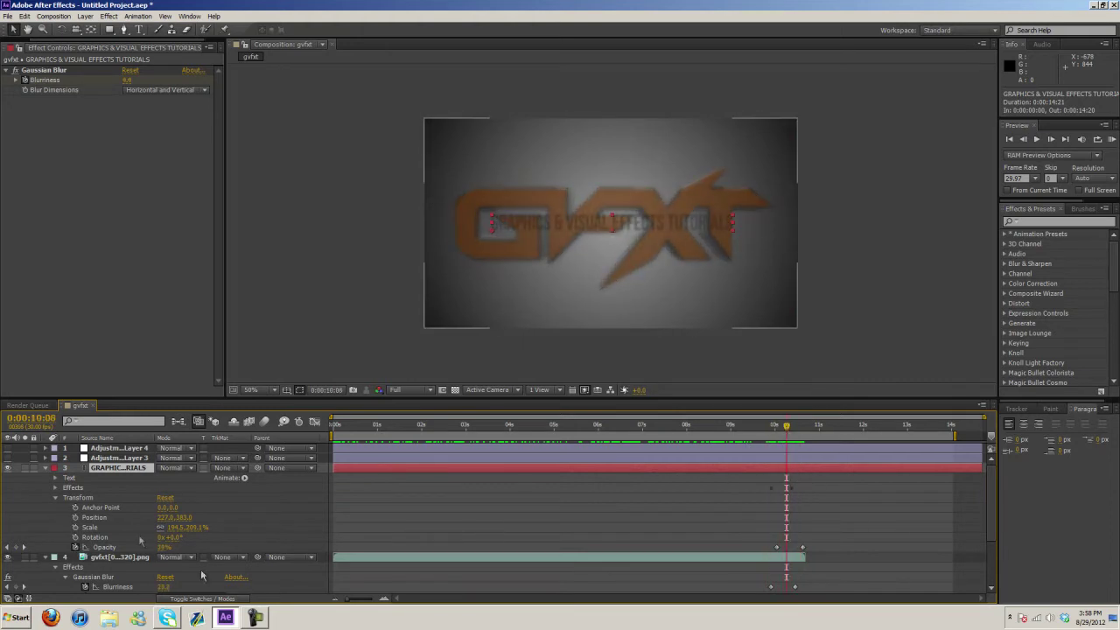
click(46, 468)
click(46, 477)
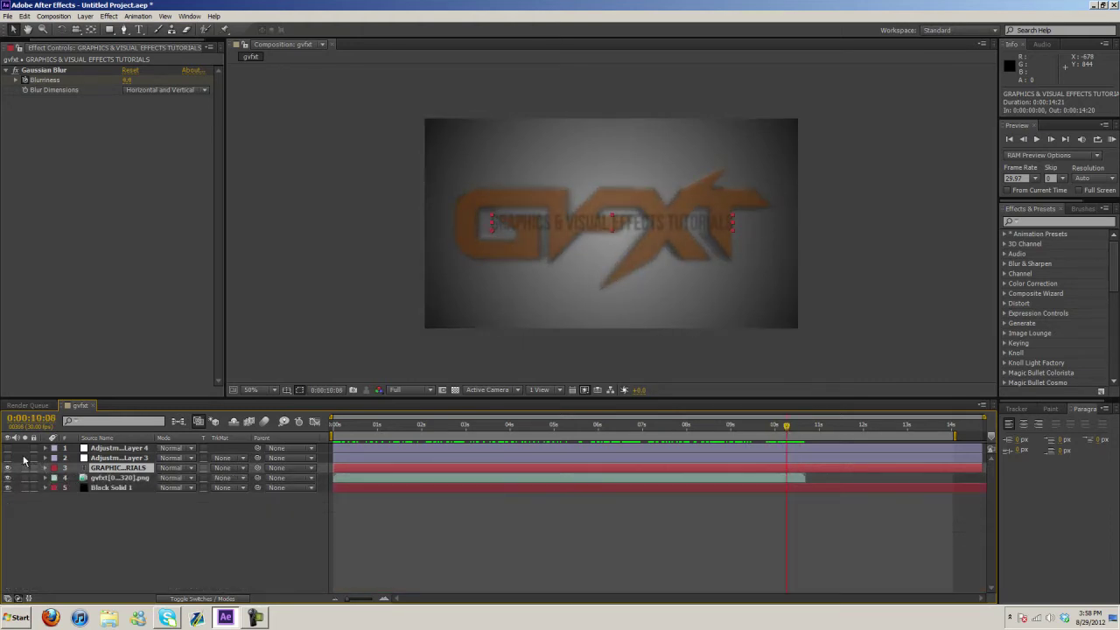
Step: Jump back to about 7 seconds and turn Adjustment Layers 3 and 4 back on, reviewing their effects
click(95, 459)
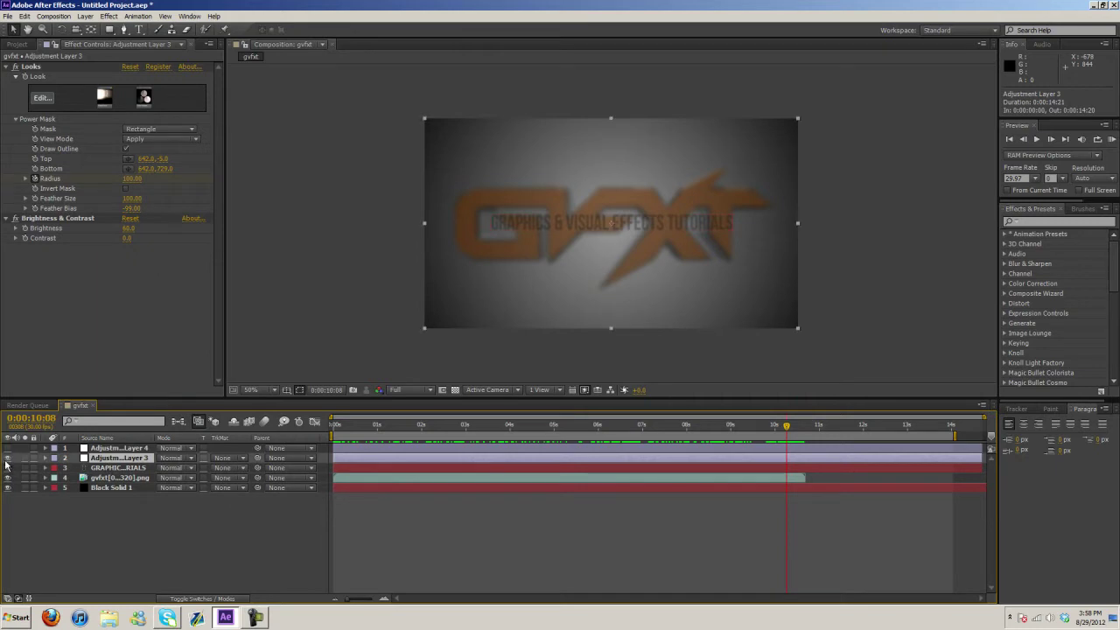
drag(786, 427, 620, 430)
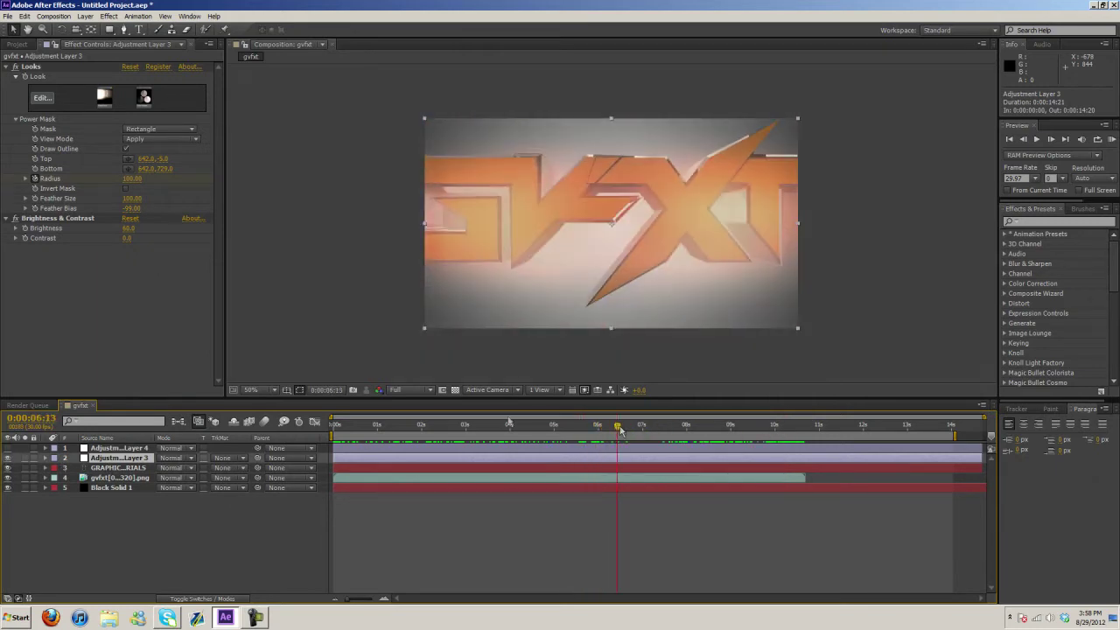
click(8, 458)
click(7, 448)
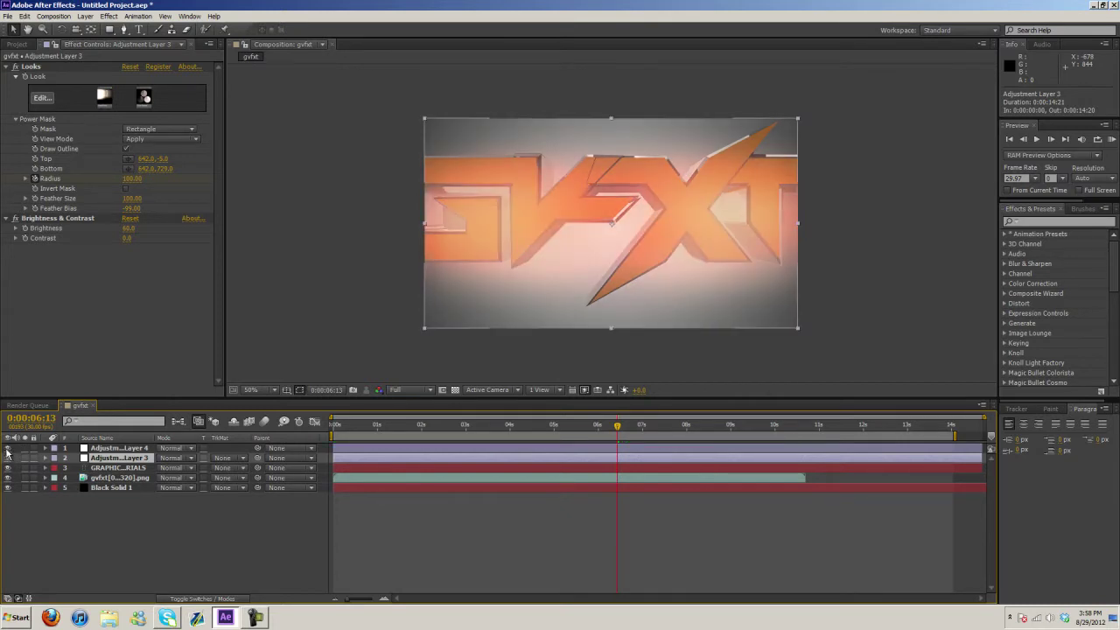
click(115, 448)
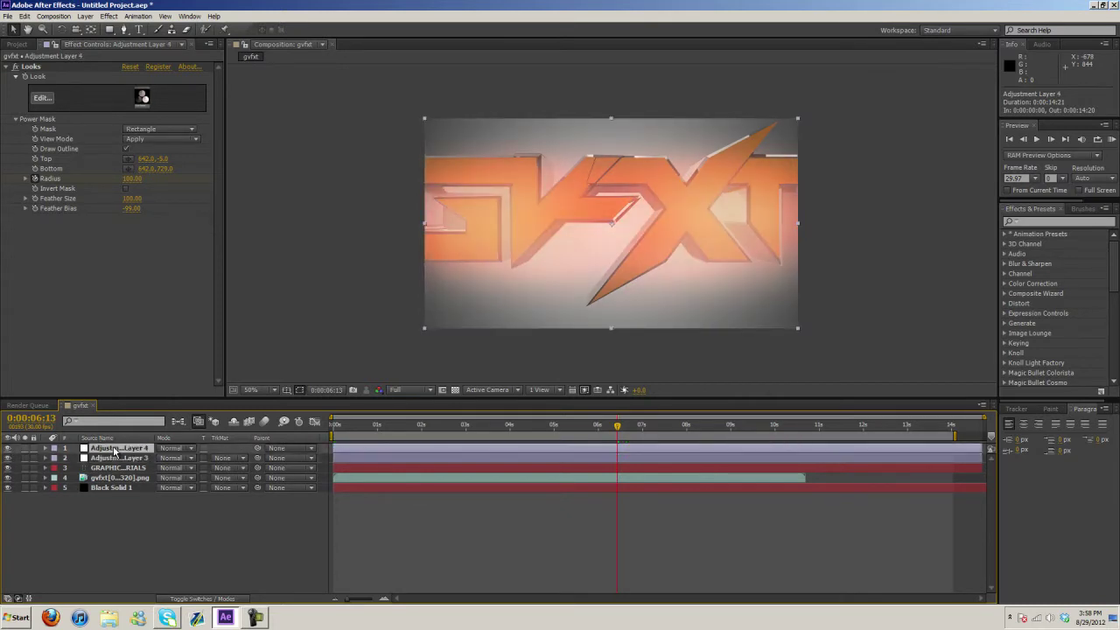
click(117, 457)
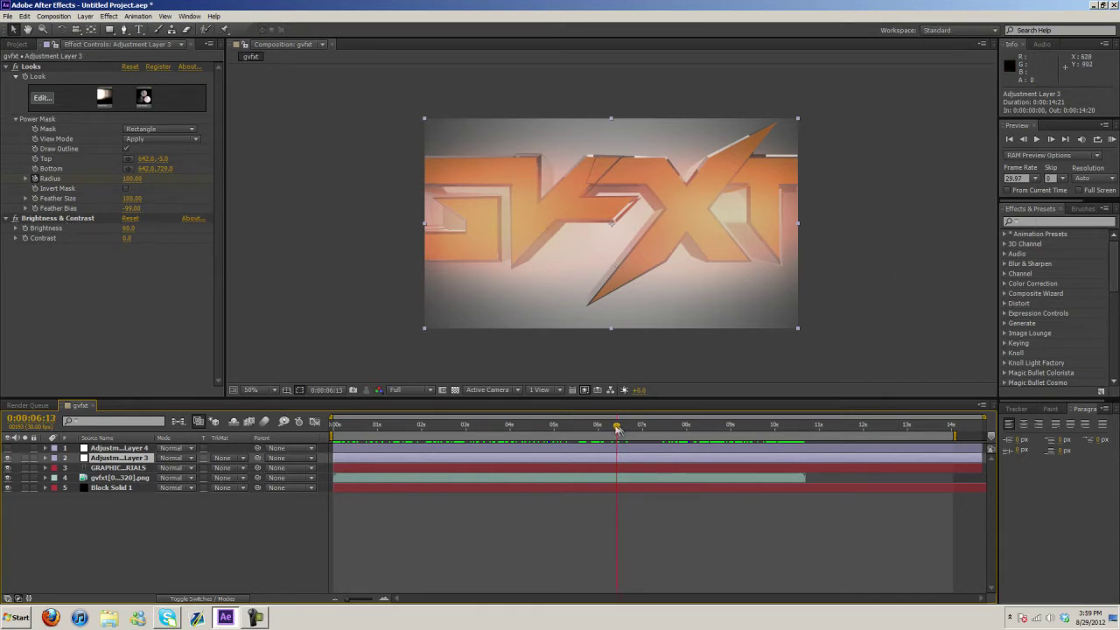
Step: Expand Adjustment Layer 3, move to 0:00:06:02 and open its Looks grade in the editor
drag(617, 429, 584, 427)
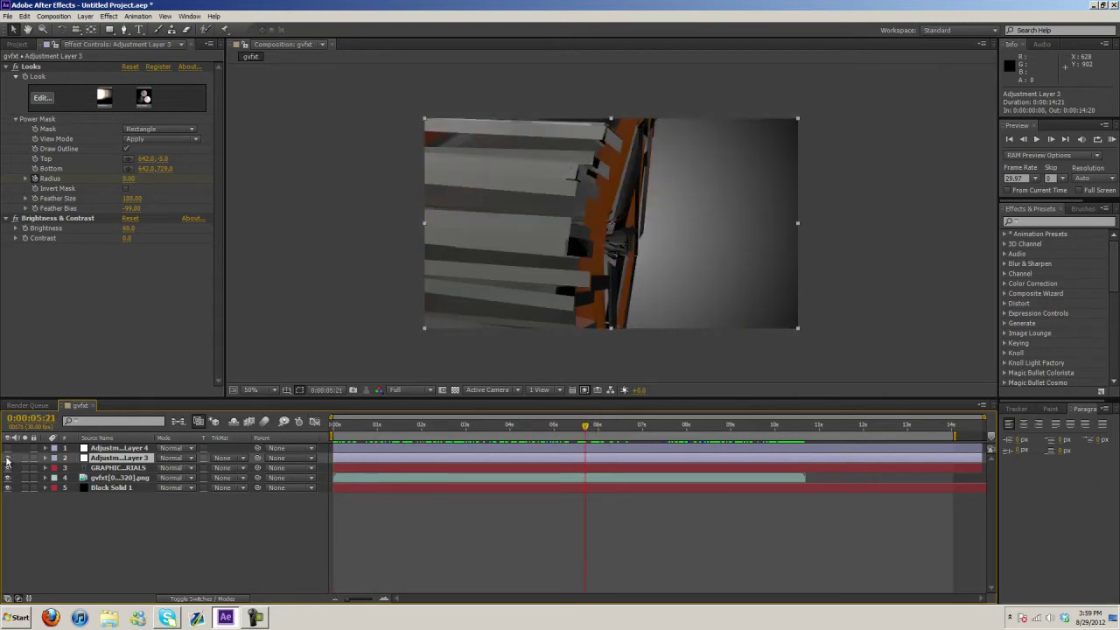
click(45, 460)
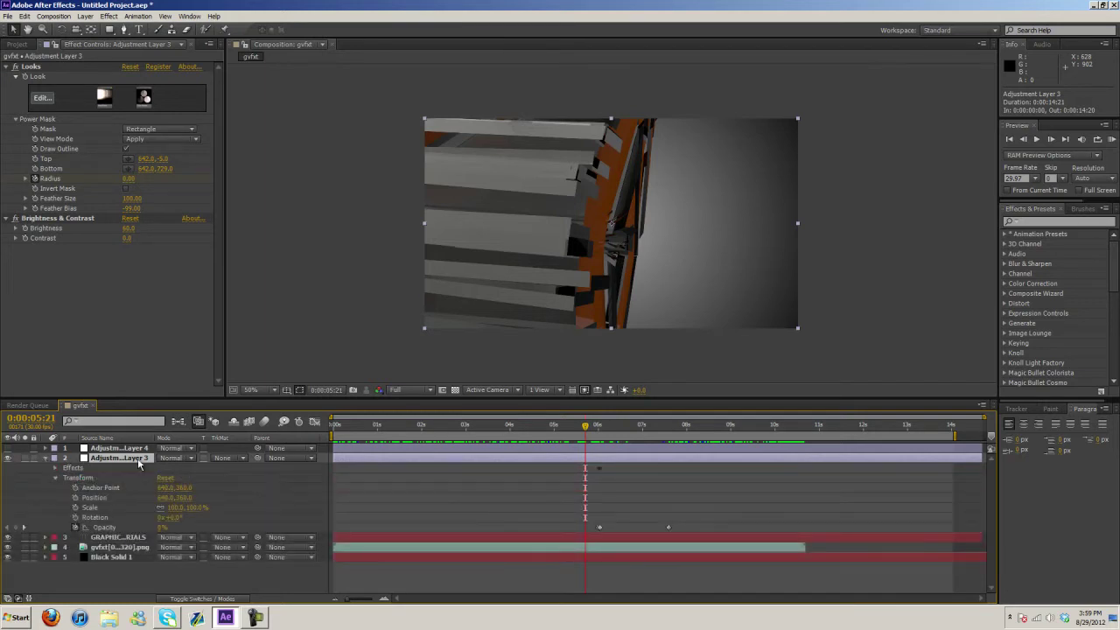
drag(586, 426, 598, 429)
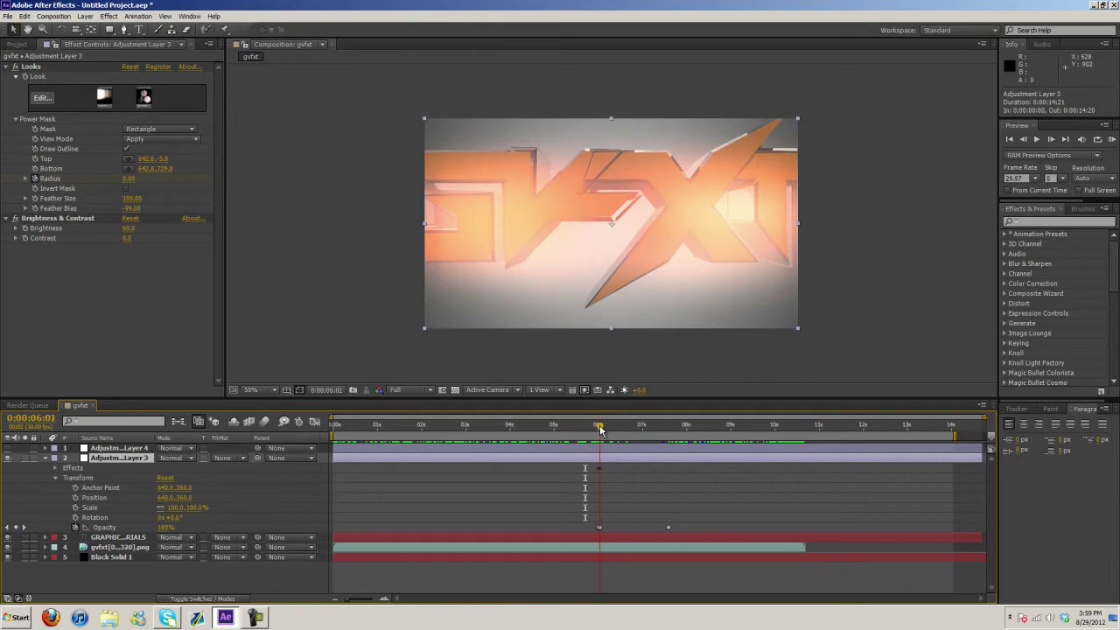
click(42, 100)
Step: Review the Haze/Flare and Color Ranges tool settings, then press Finished to return the look
click(537, 523)
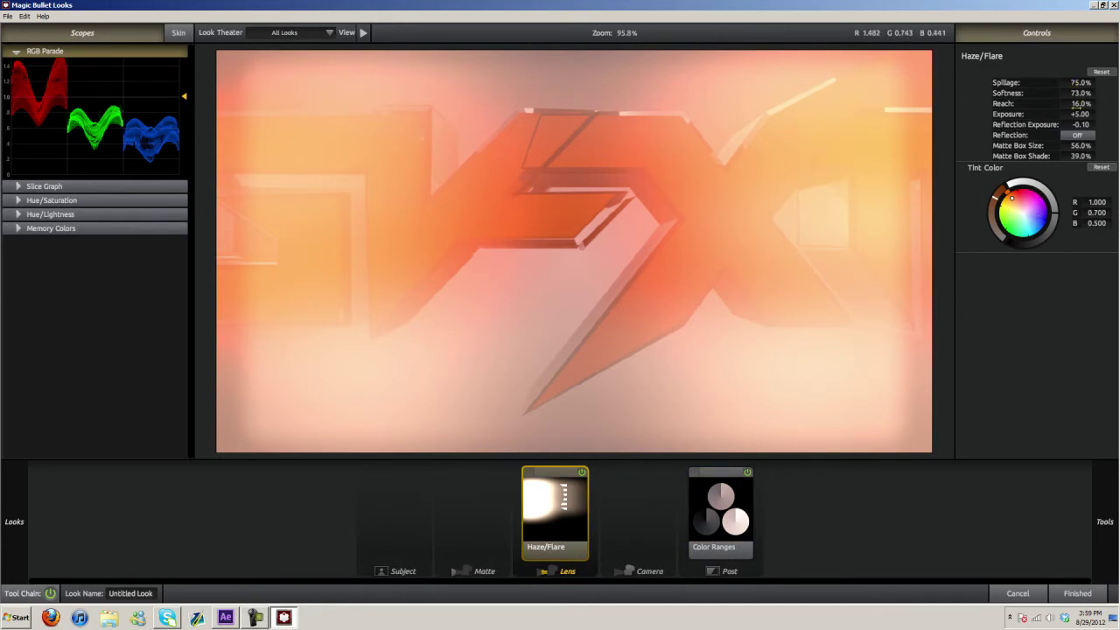
click(726, 514)
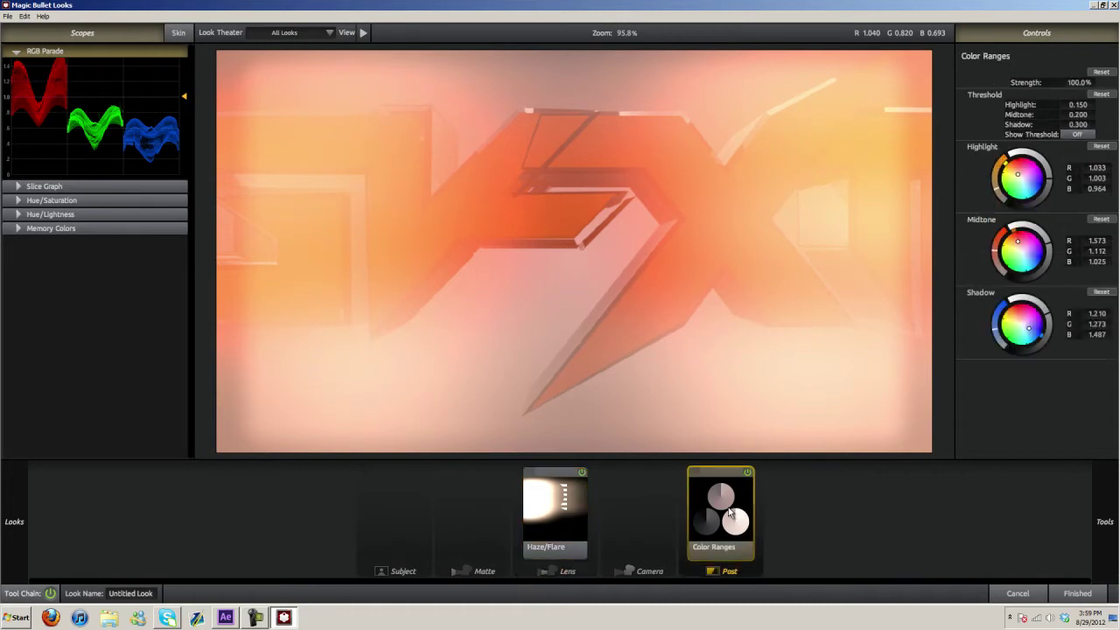
click(1089, 600)
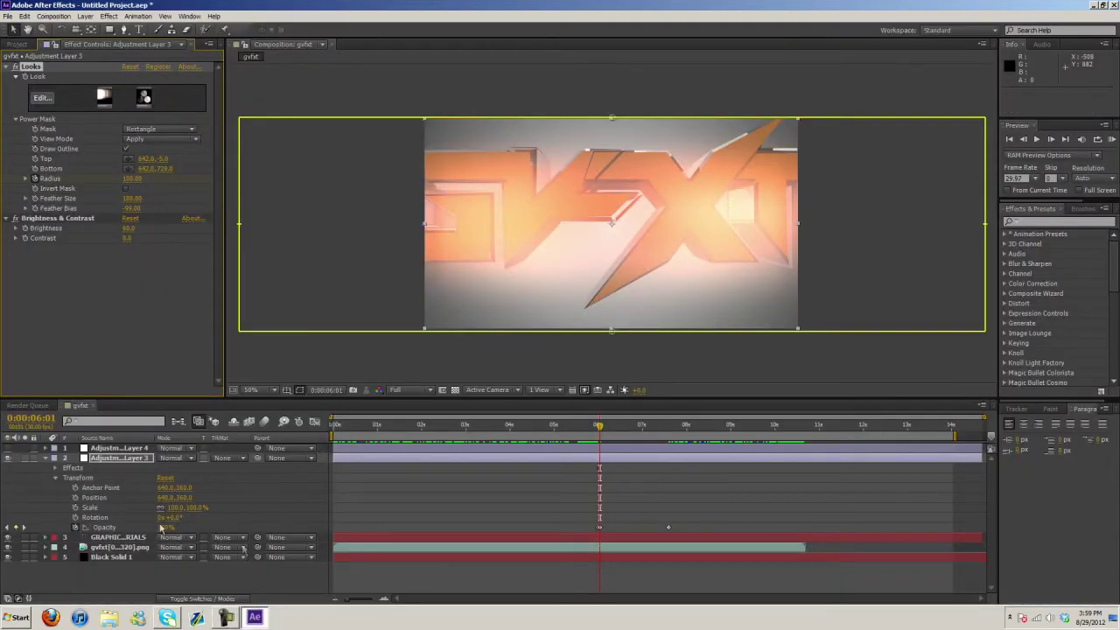
Step: Step to 0:00:06:01 and compare the grade with Brightness & Contrast off and on
click(120, 459)
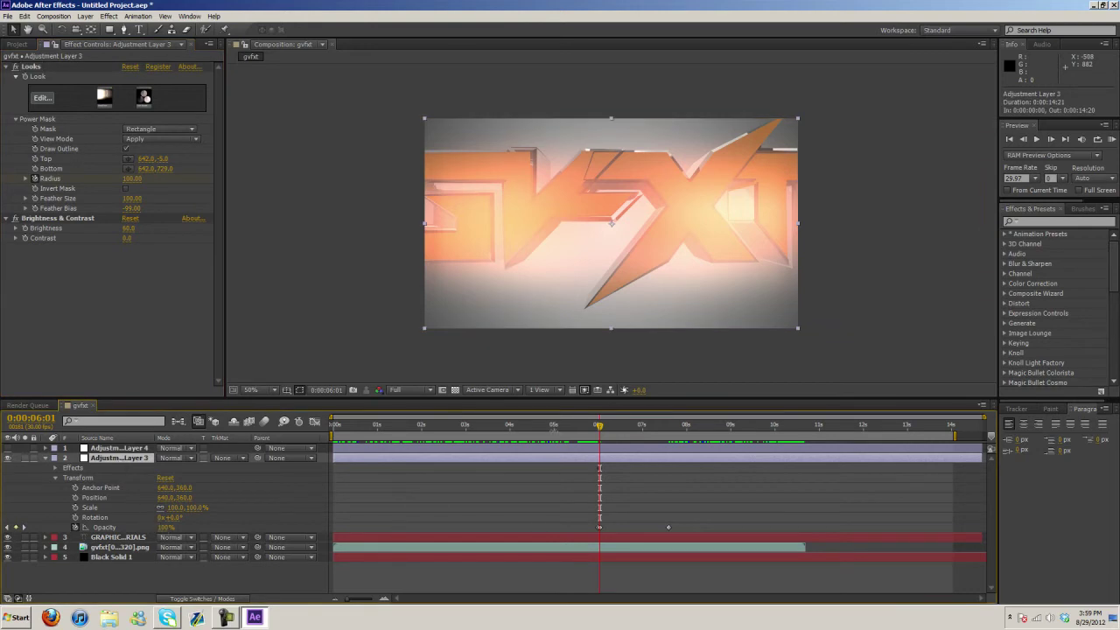
drag(600, 426, 597, 426)
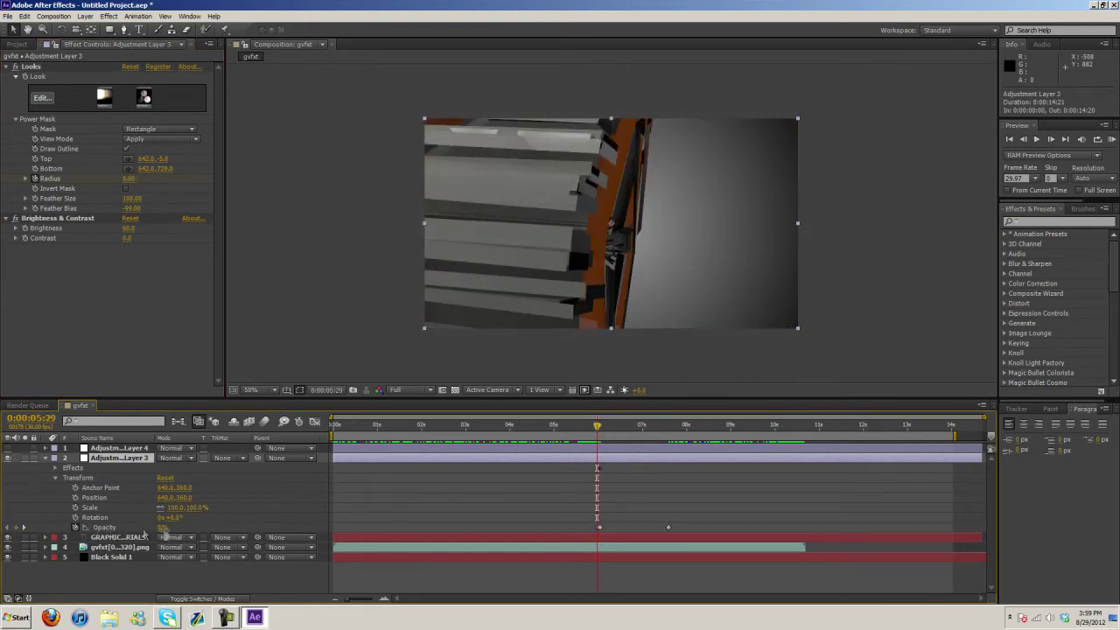
drag(596, 429, 598, 431)
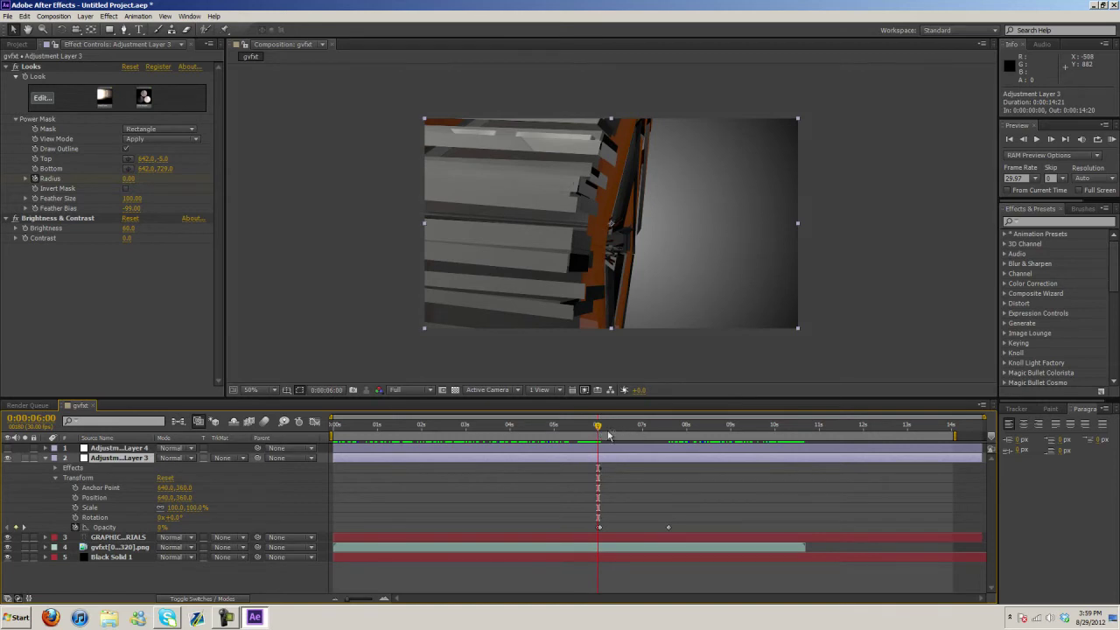
click(1050, 139)
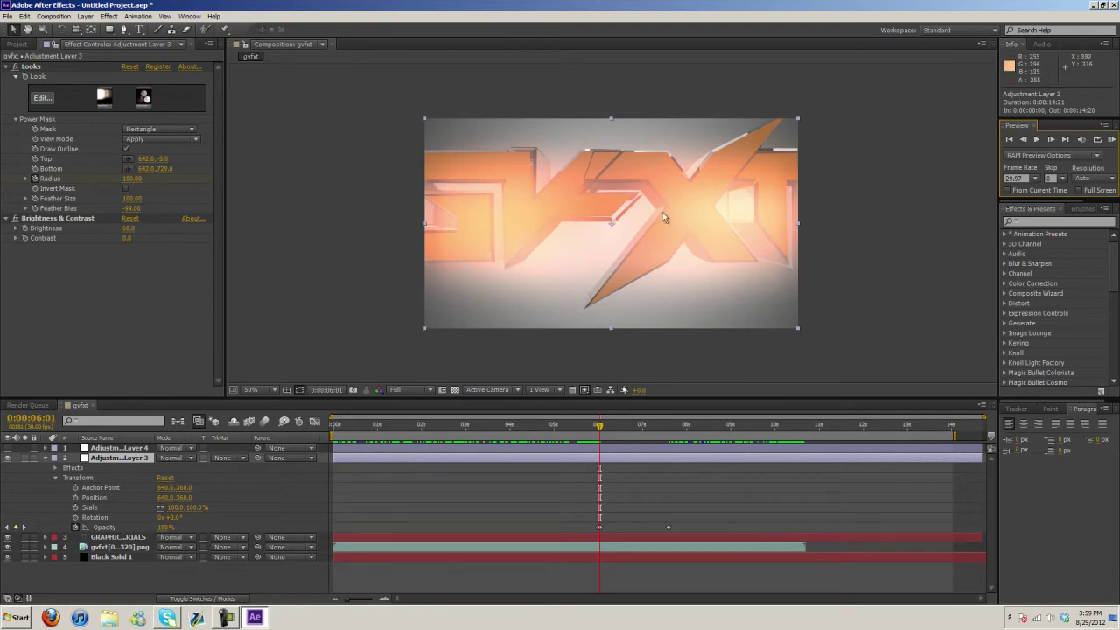
click(14, 221)
click(14, 220)
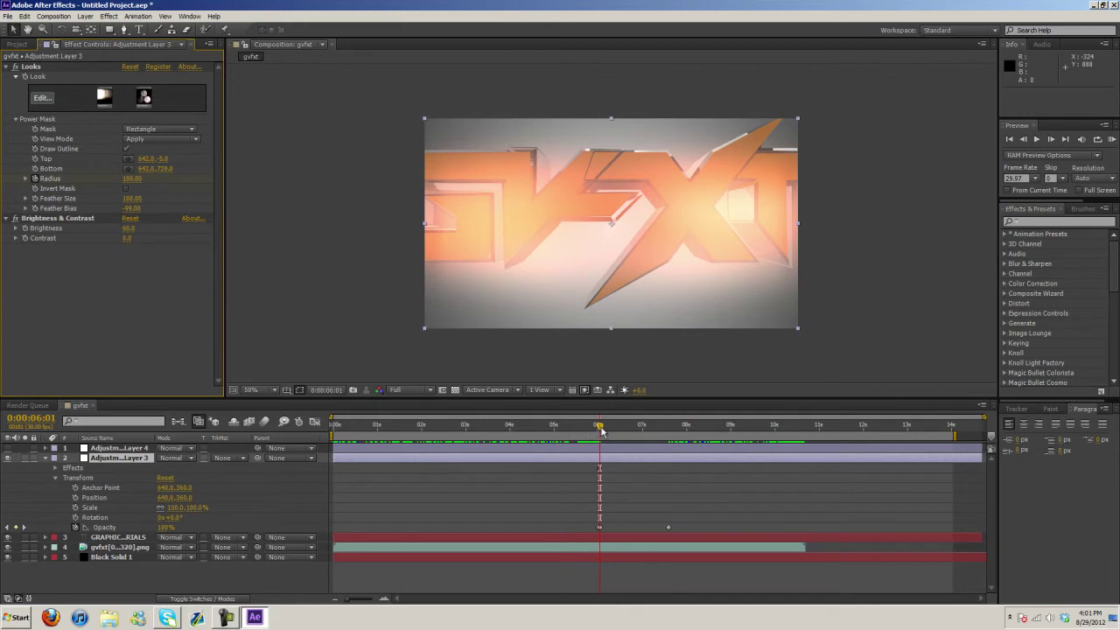
Step: Recheck Brightness & Contrast around 0:00:06:16, return to 0:00:06:04, and expand Adjustment Layer 4's Transform
drag(601, 430, 613, 429)
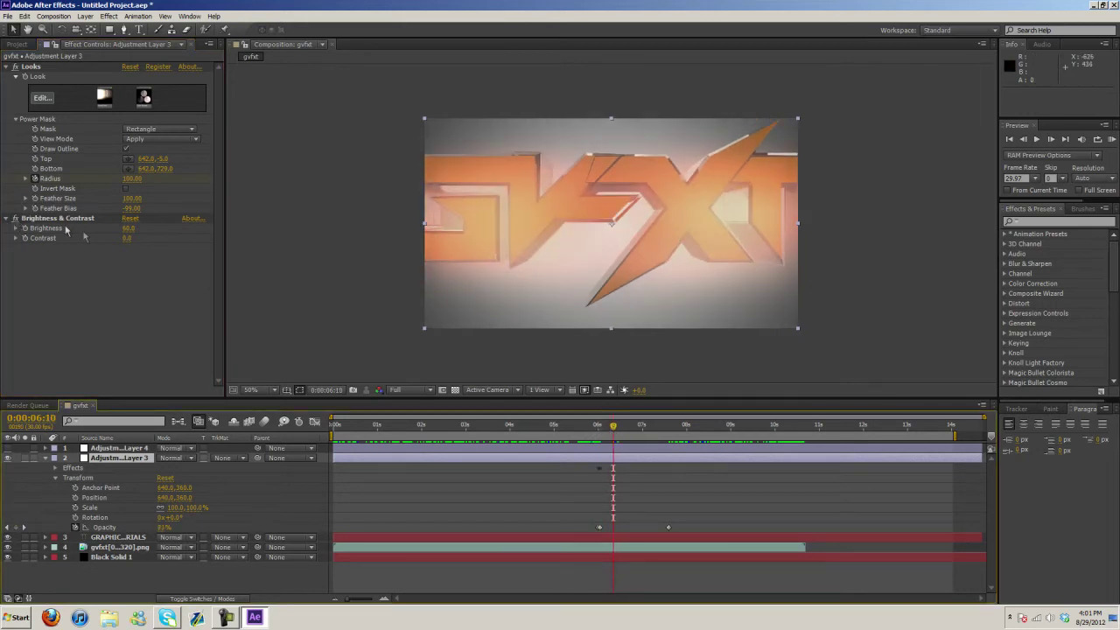
mouse_move(617, 430)
mouse_down()
mouse_move(663, 429)
mouse_move(598, 429)
mouse_up()
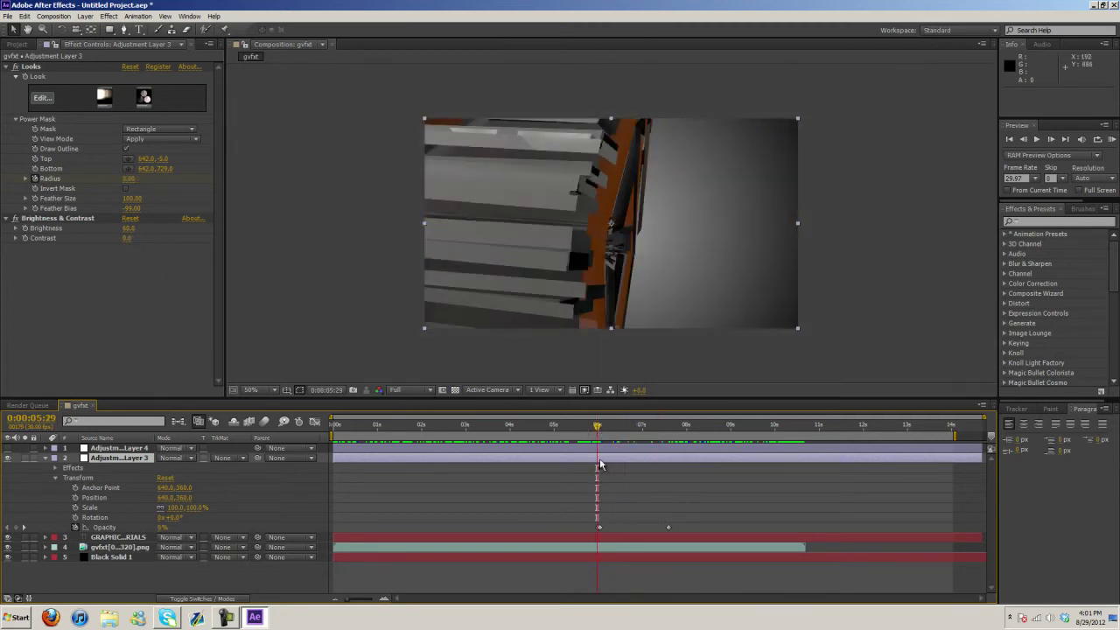
click(622, 427)
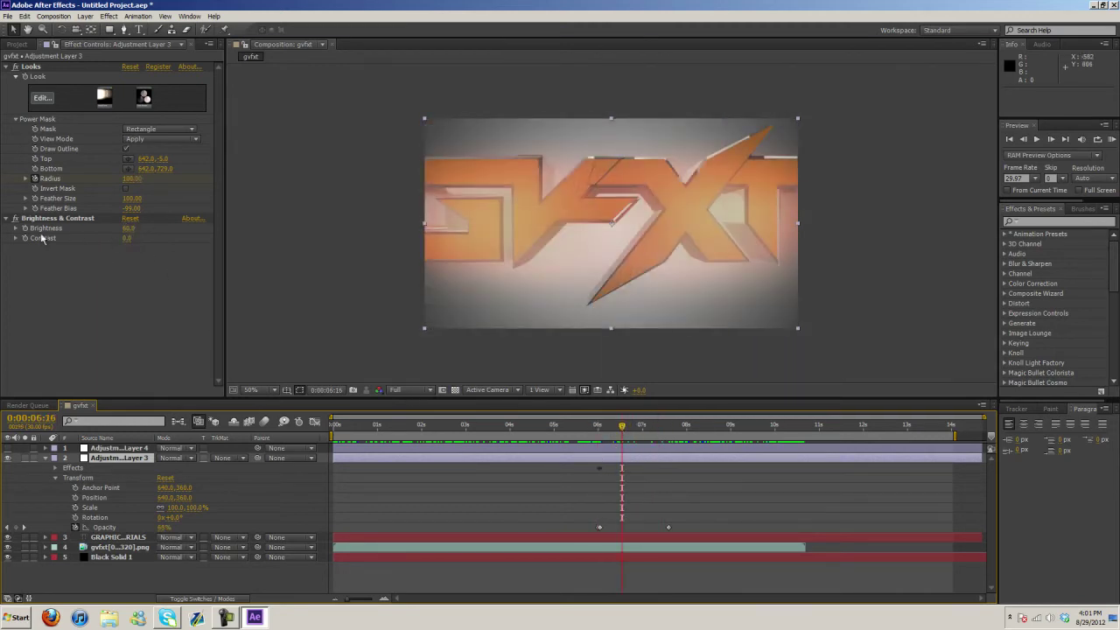
click(15, 218)
click(14, 218)
click(15, 219)
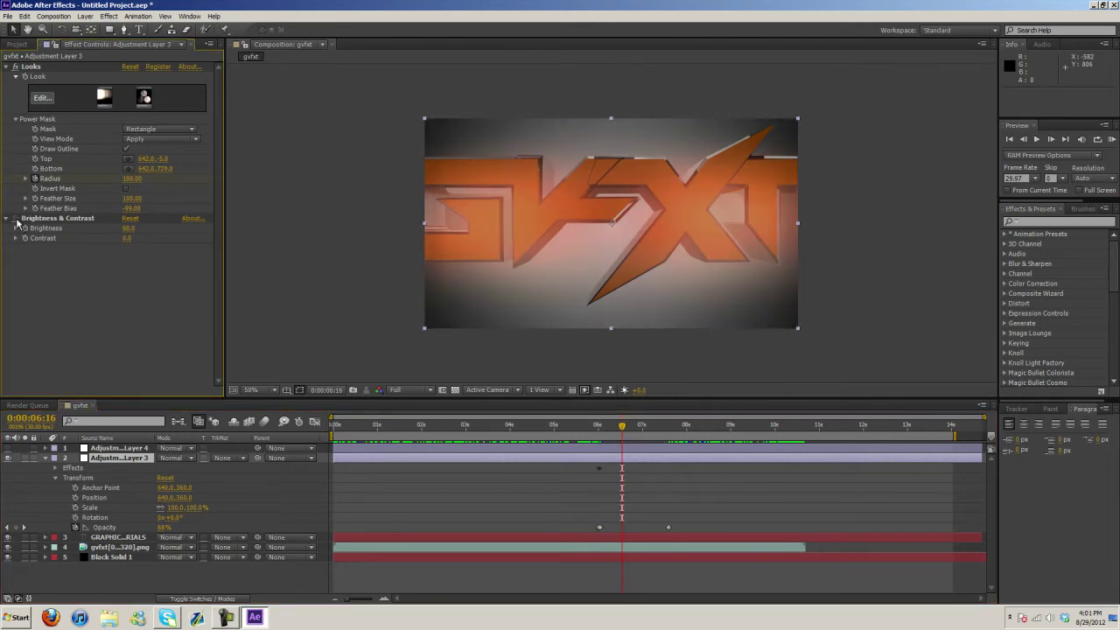
click(15, 218)
drag(622, 428, 683, 456)
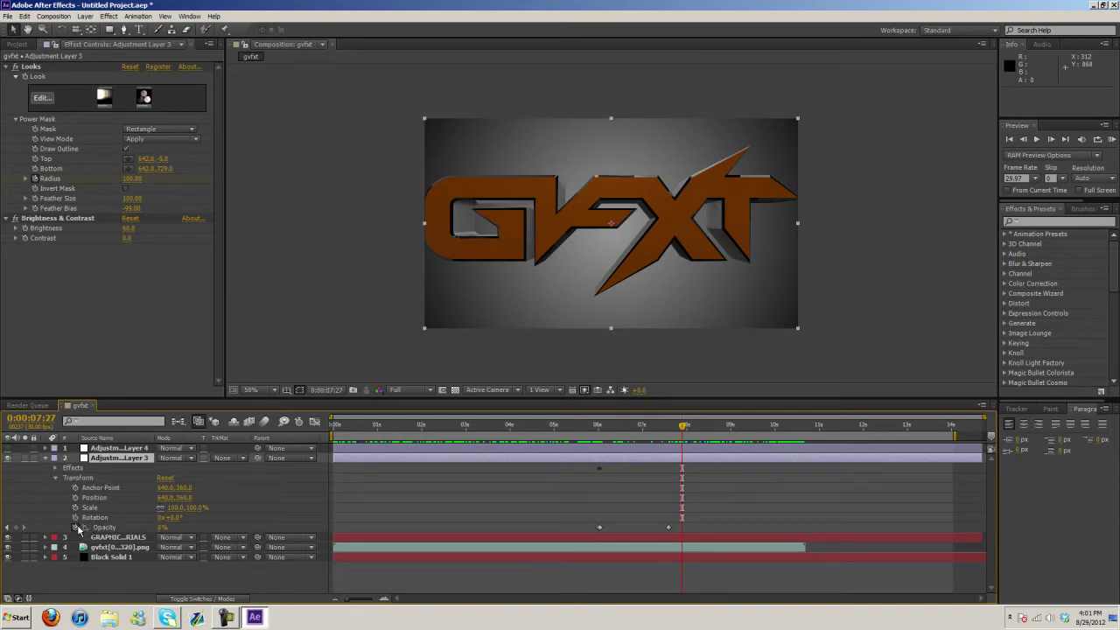
click(46, 448)
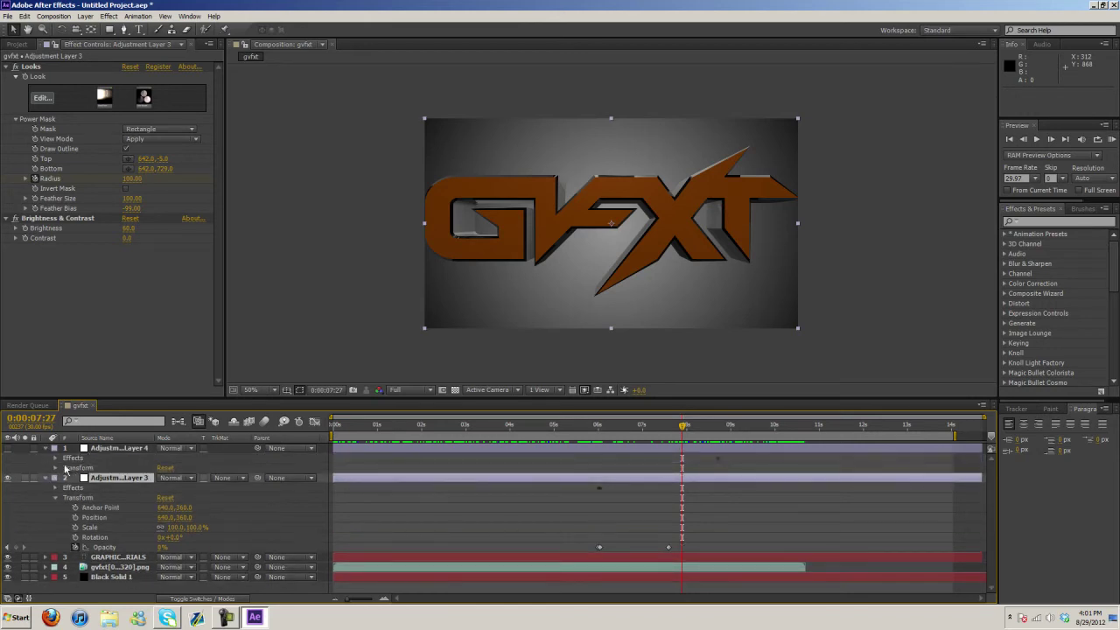
click(55, 468)
Step: Reveal Adjustment Layer 4's Looks Power Mask properties and select its Looks effect
click(55, 458)
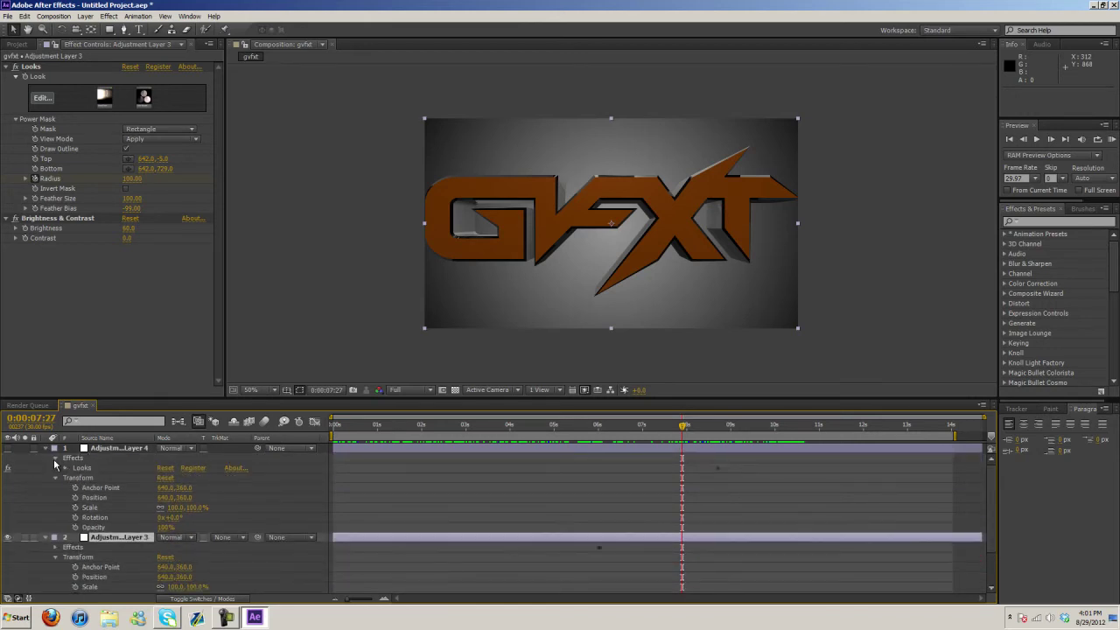
click(66, 468)
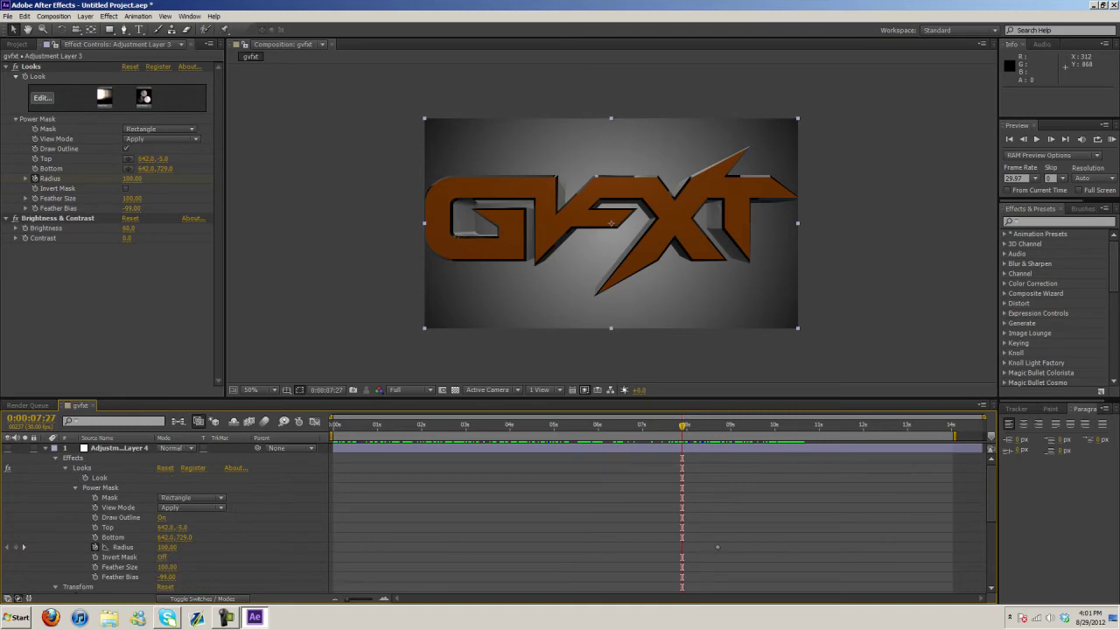
drag(682, 427, 631, 442)
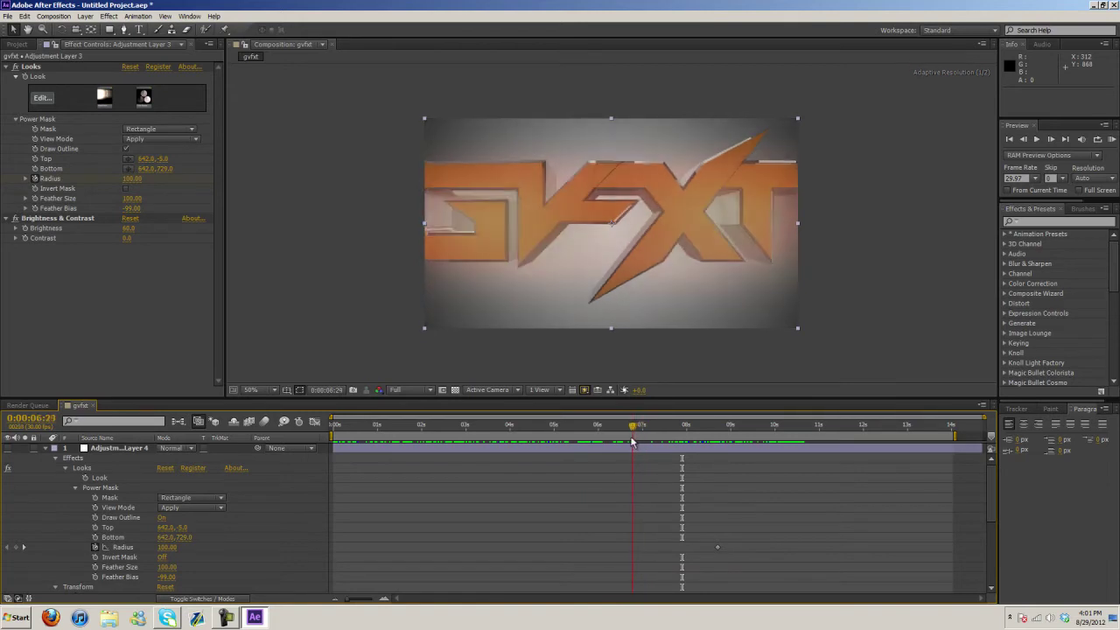
click(93, 448)
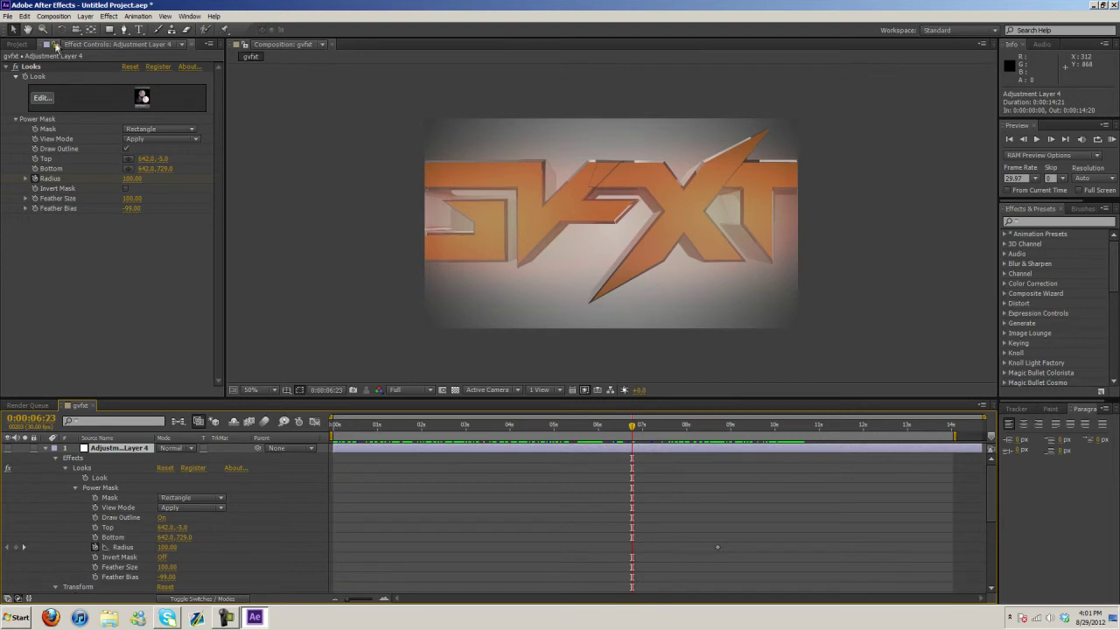
click(17, 68)
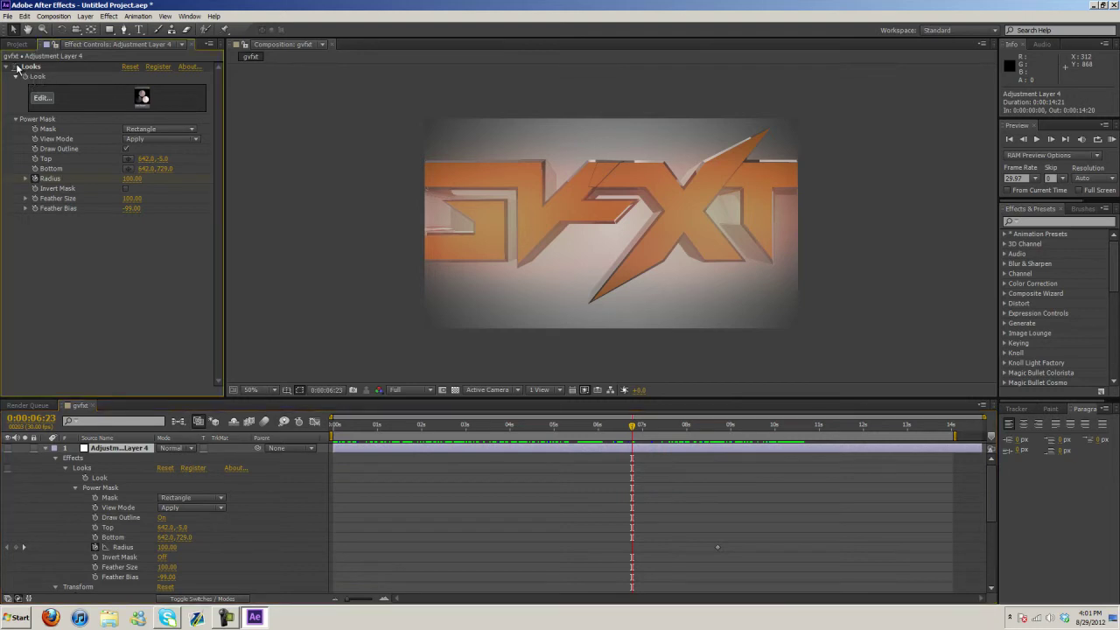
mouse_move(632, 426)
mouse_down()
mouse_move(569, 426)
mouse_move(629, 426)
mouse_move(612, 429)
mouse_up()
click(14, 72)
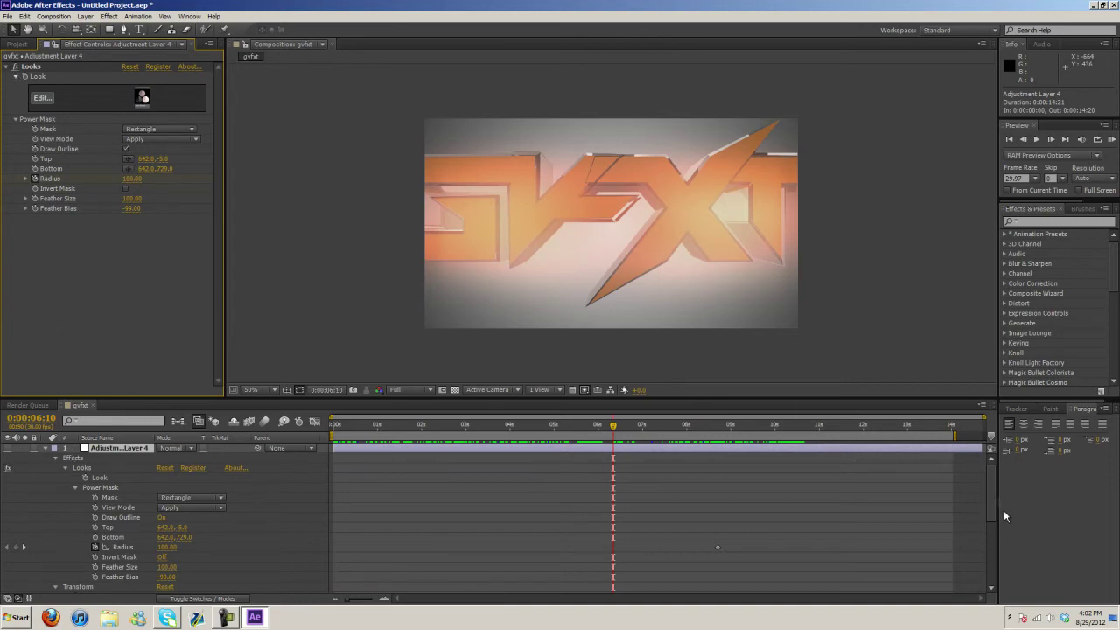
Step: Check Transform at 0:00:07:07, then open Adjustment Layer 4's Looks editor at 0:00:06:06
click(55, 587)
scroll(175, 525, down, 2)
drag(613, 426, 671, 429)
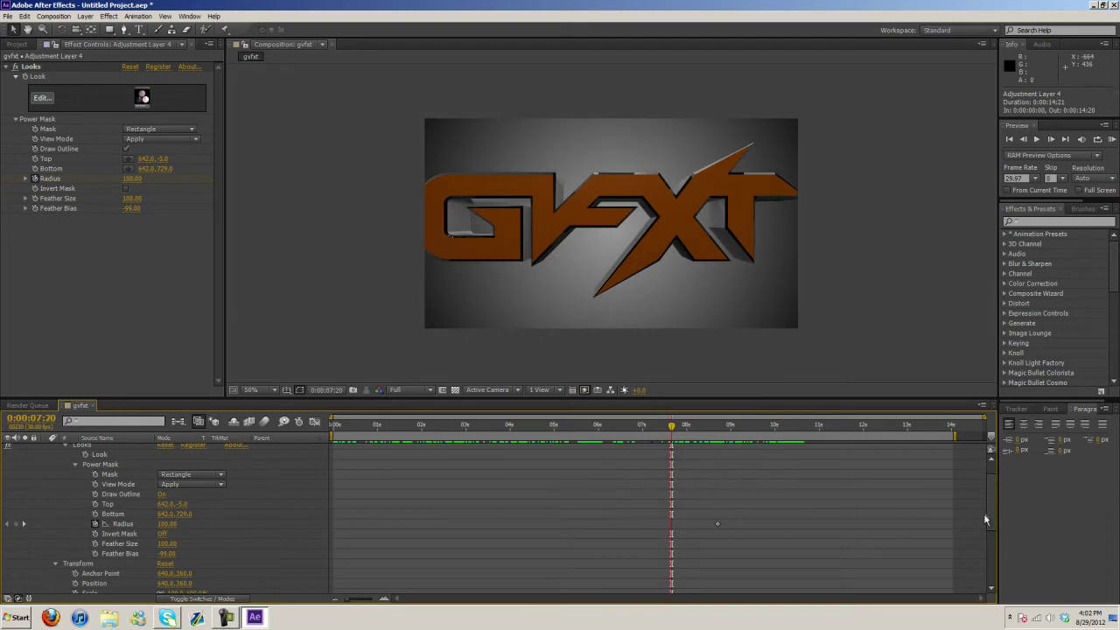
scroll(985, 519, up, 3)
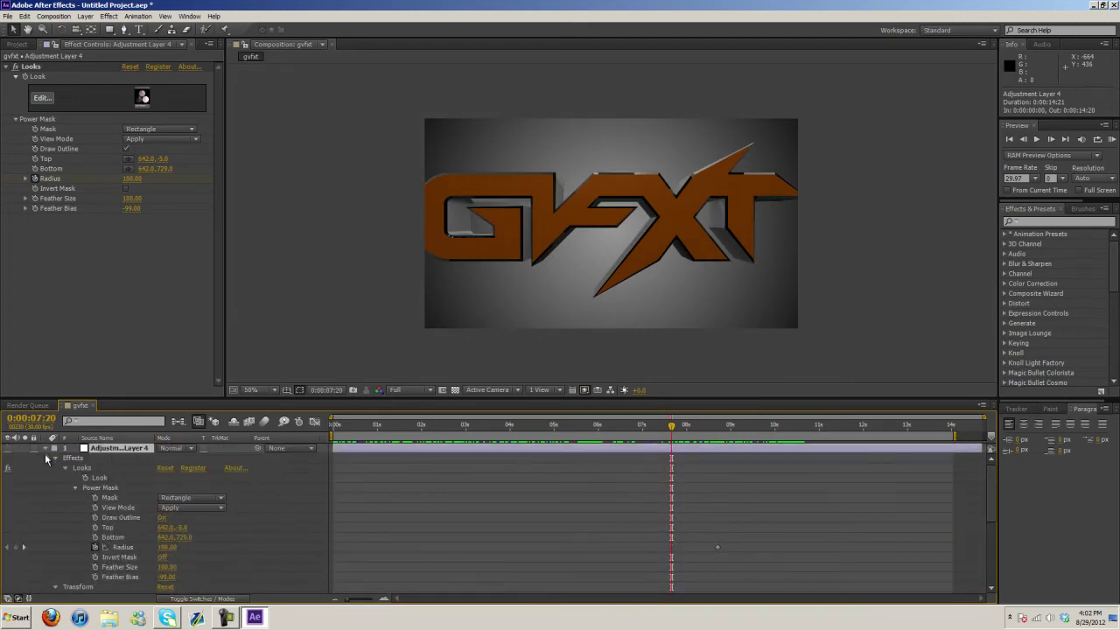
click(118, 448)
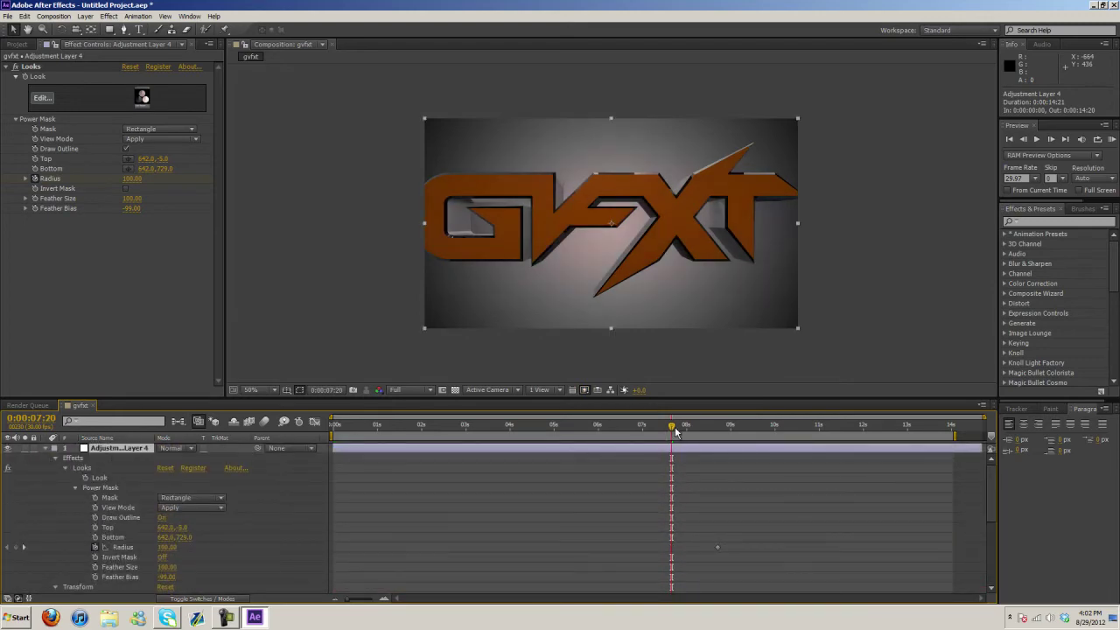
drag(670, 427, 608, 429)
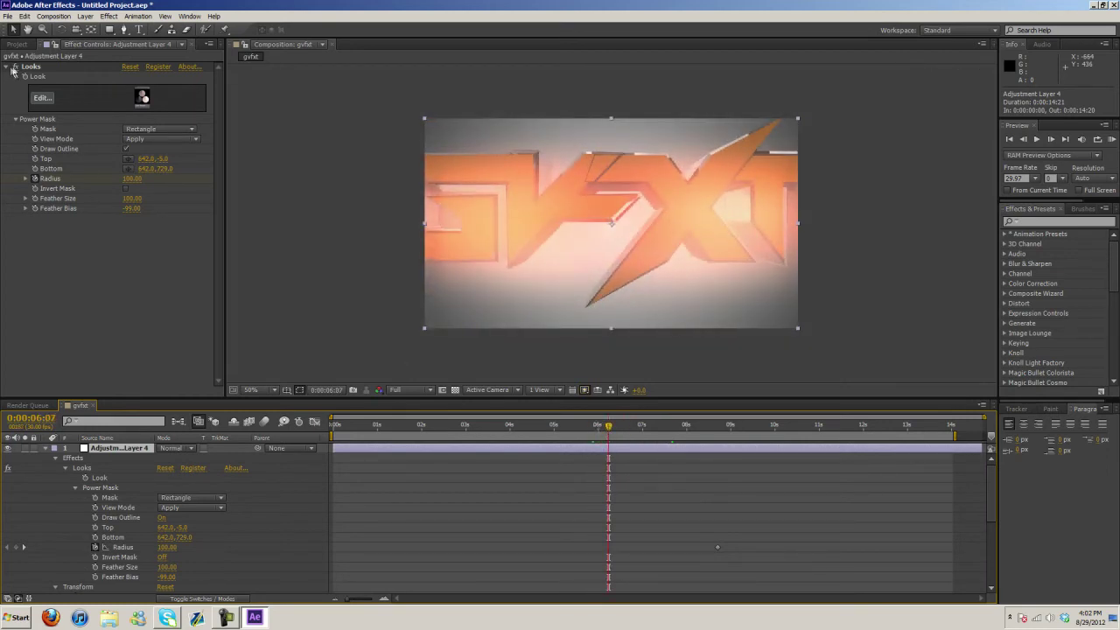
click(18, 67)
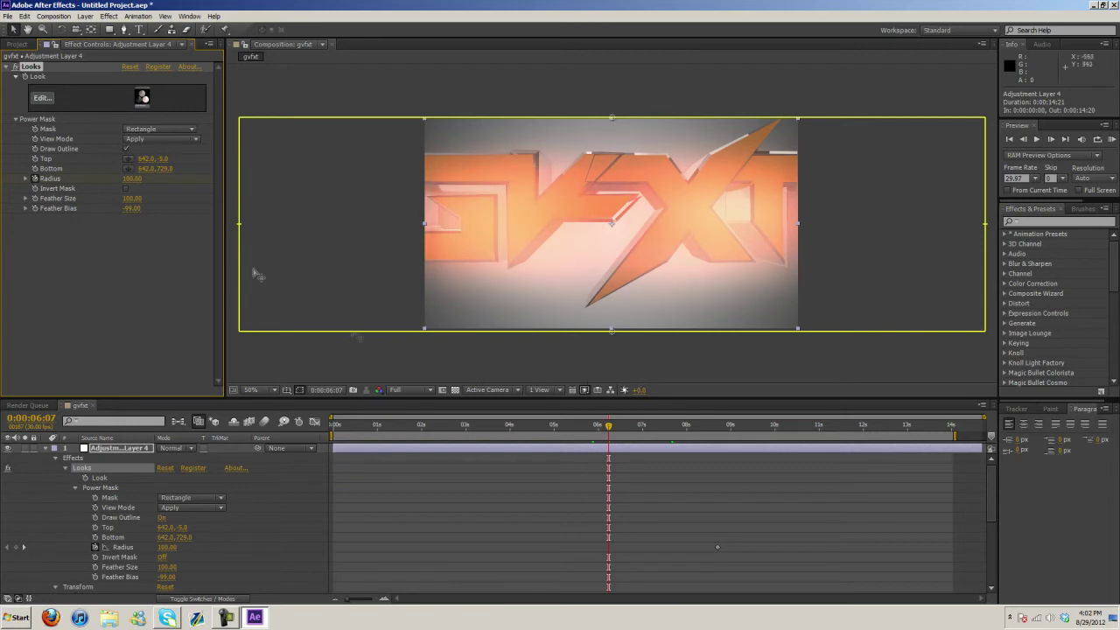
mouse_move(610, 428)
mouse_down()
mouse_move(678, 428)
mouse_move(592, 429)
mouse_move(609, 429)
mouse_up()
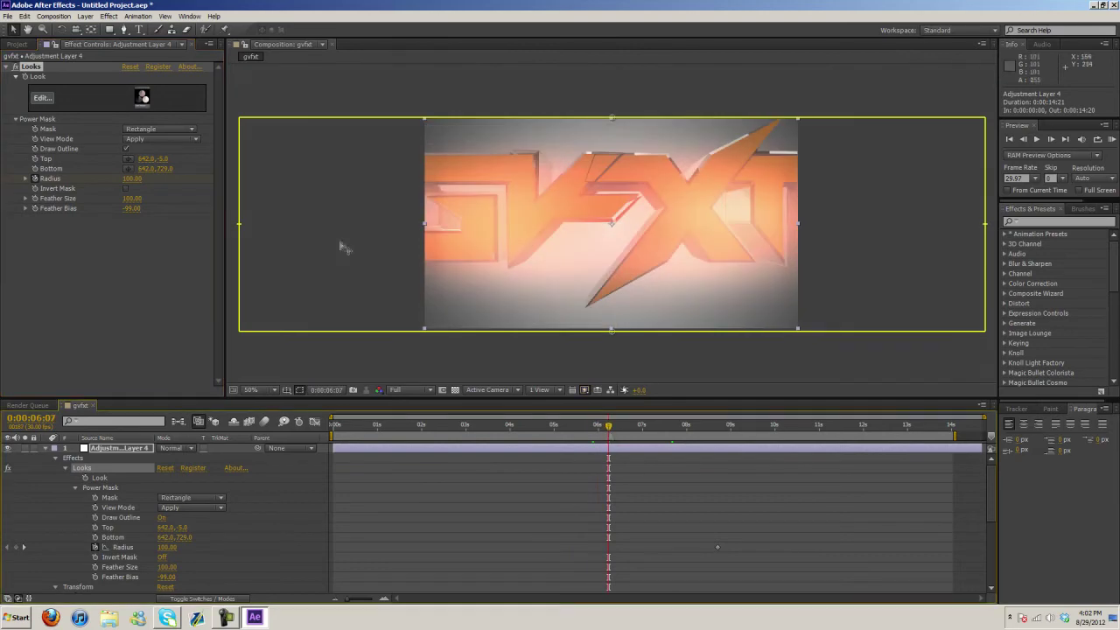
click(39, 99)
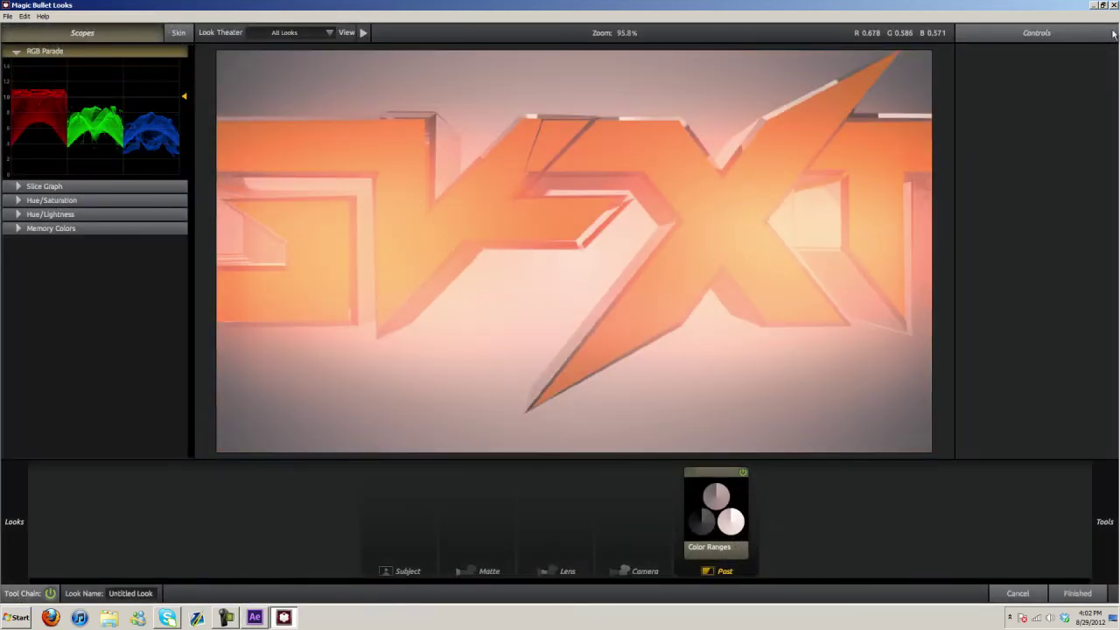
Step: Finish the look in Magic Bullet Looks and preview the graded logo around six seconds
click(1077, 593)
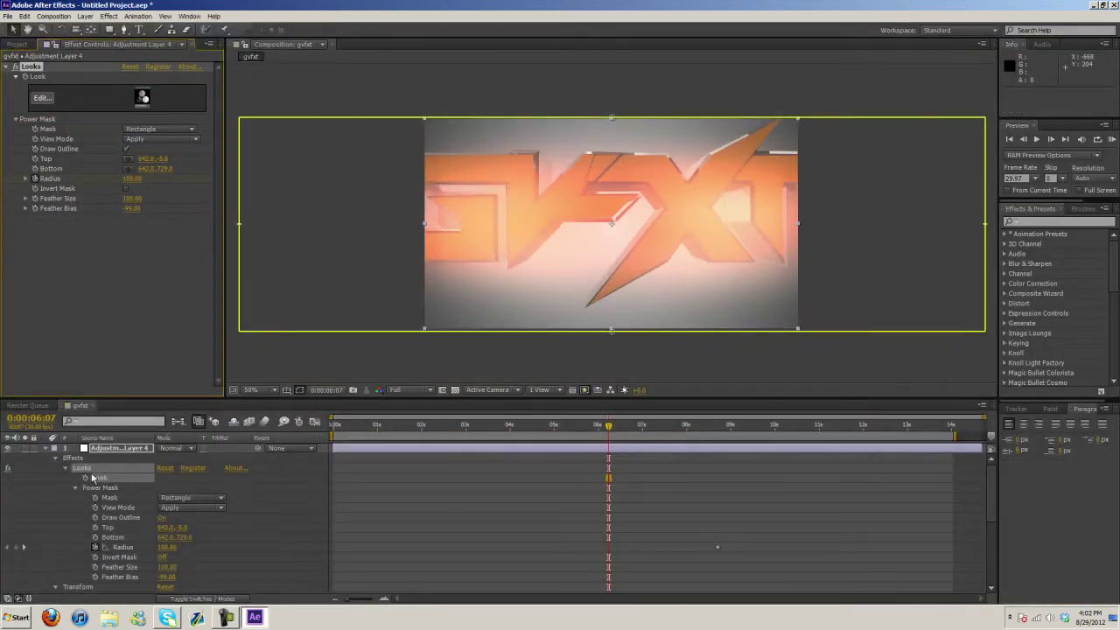
scroll(503, 498, down, 3)
scroll(503, 498, down, 3)
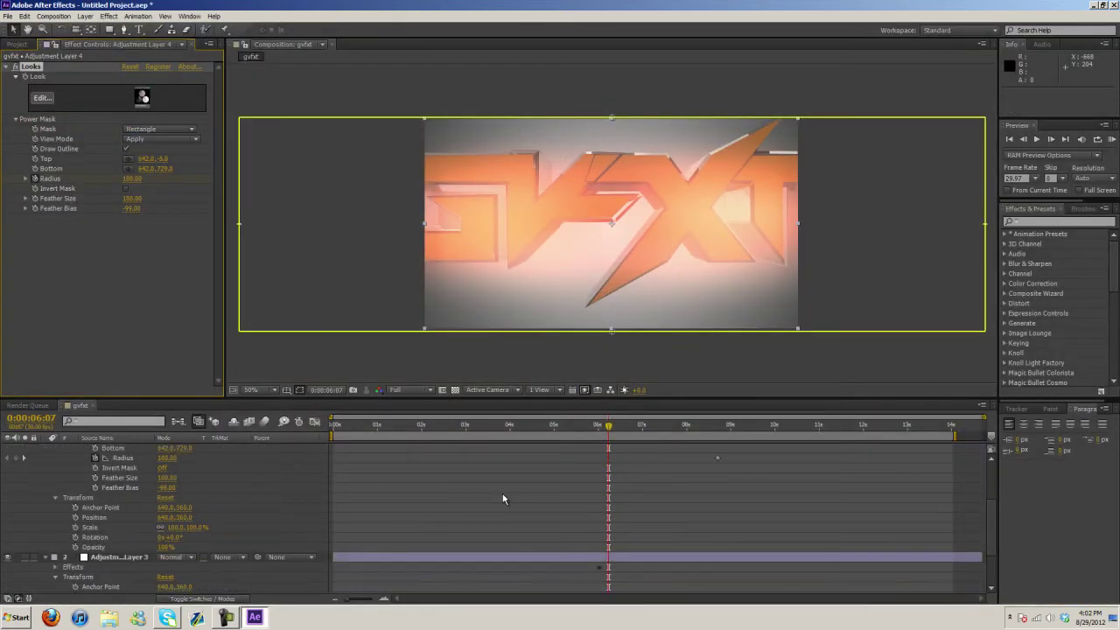
drag(610, 429, 633, 429)
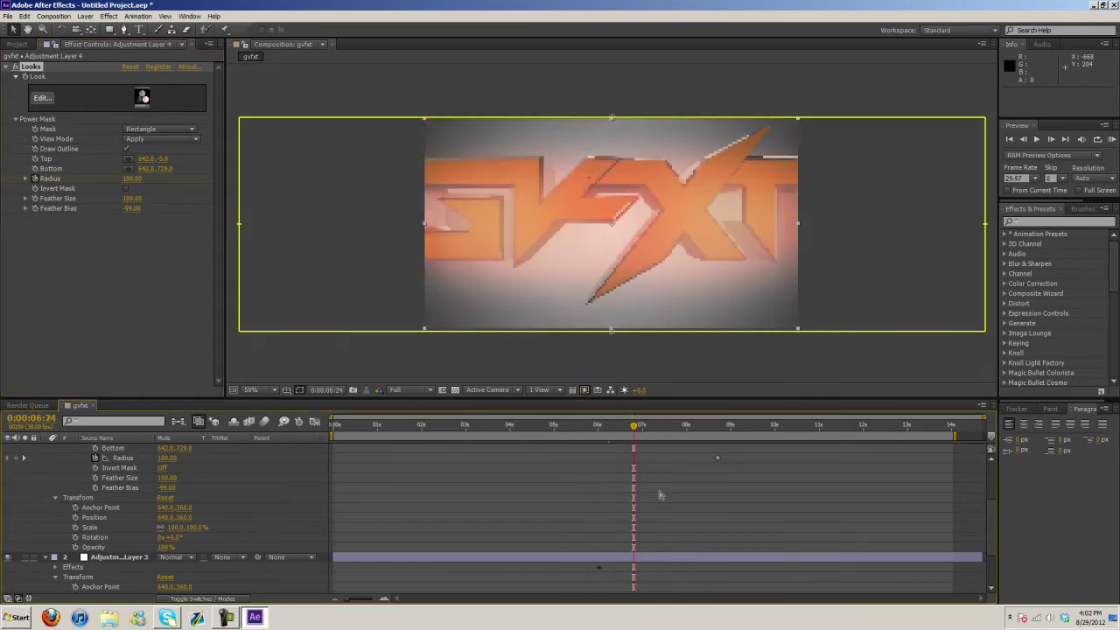
scroll(659, 489, up, 3)
Step: Toggle Adjustment Layer 4 off and on to compare, collapse its properties, and scrub to 7:09
click(8, 448)
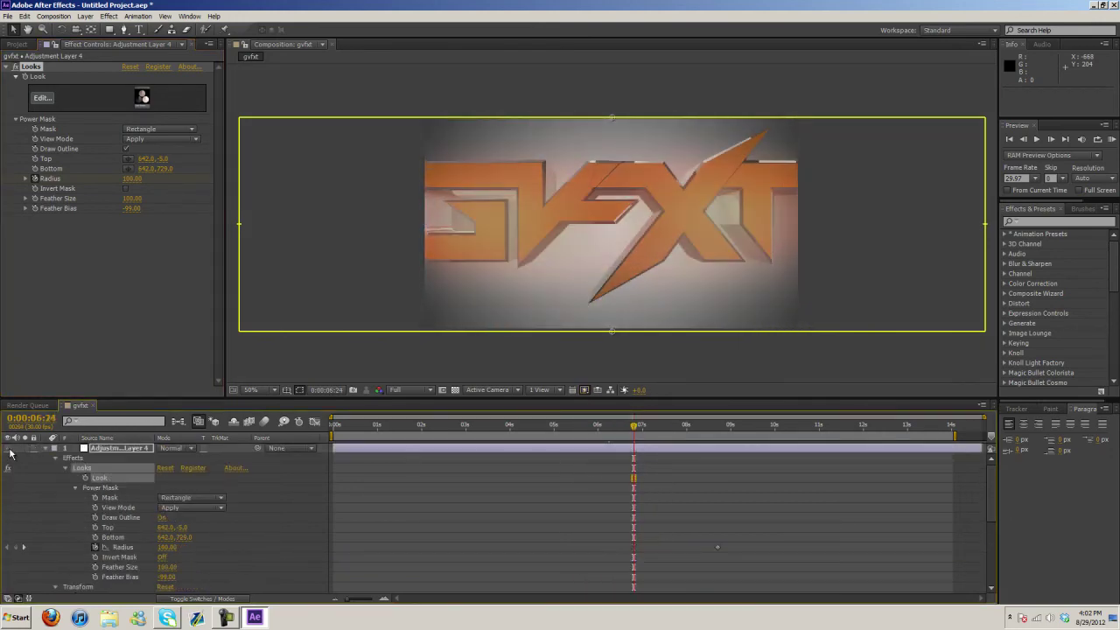
click(8, 448)
click(55, 458)
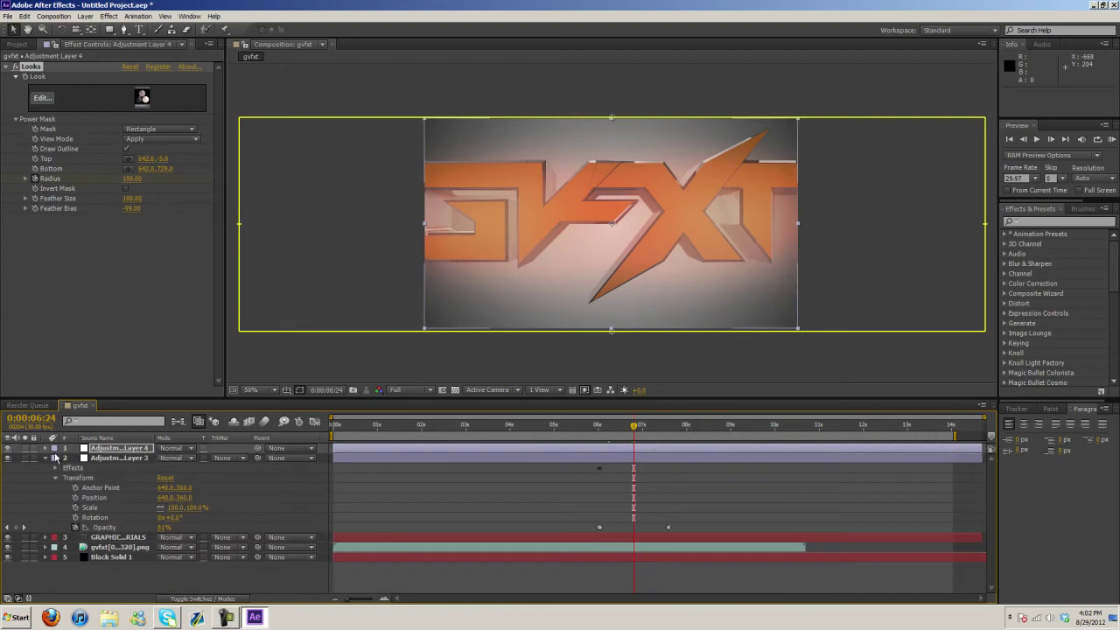
click(46, 447)
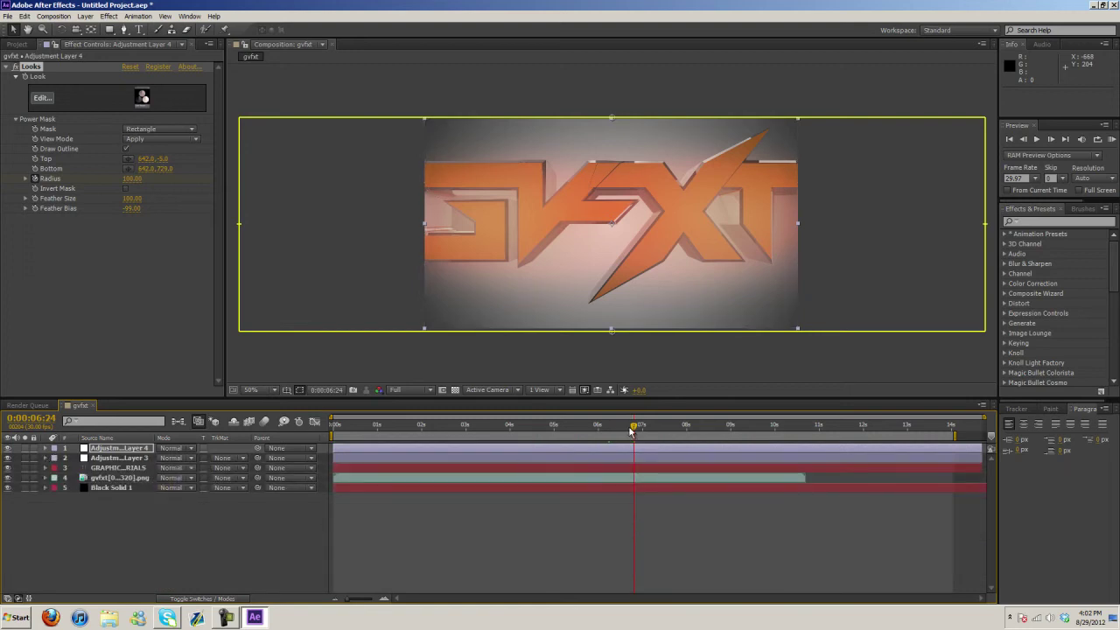
mouse_move(633, 428)
mouse_down()
mouse_move(698, 437)
mouse_move(655, 431)
mouse_up()
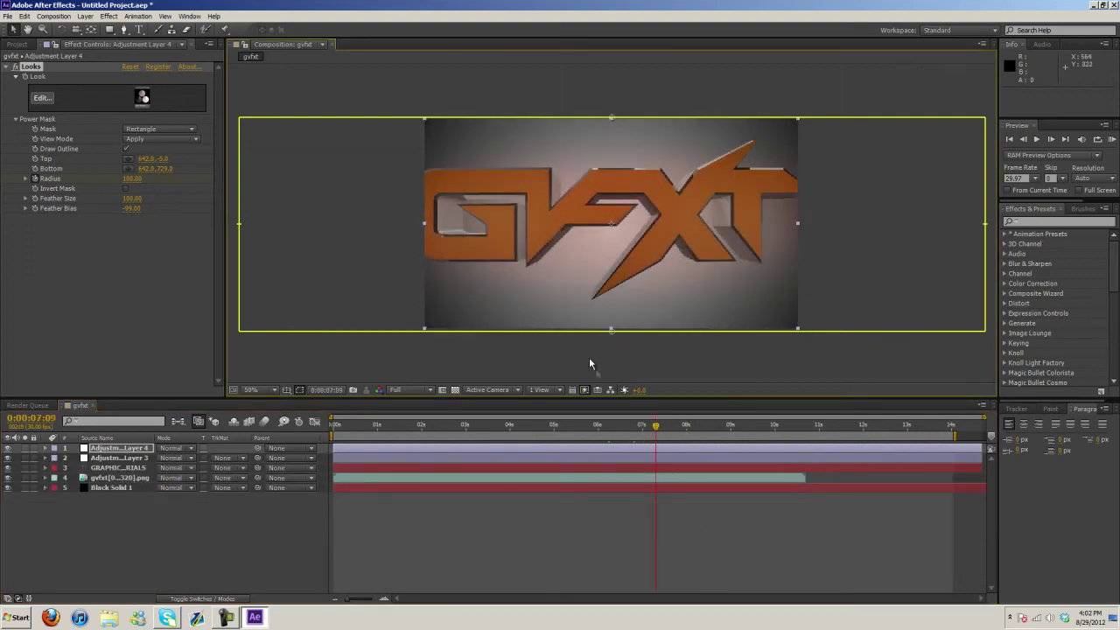
click(108, 16)
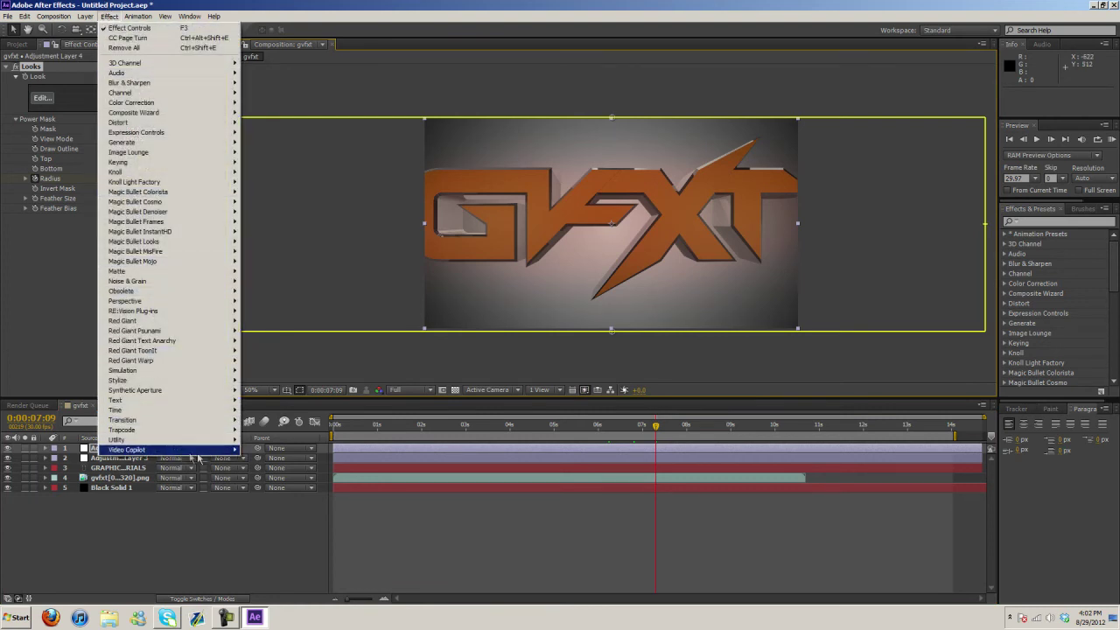
Step: Browse the Video Copilot and Trapcode effects, pick Video Copilot > Twitch, then scrub to the tagline frame
mouse_move(187, 175)
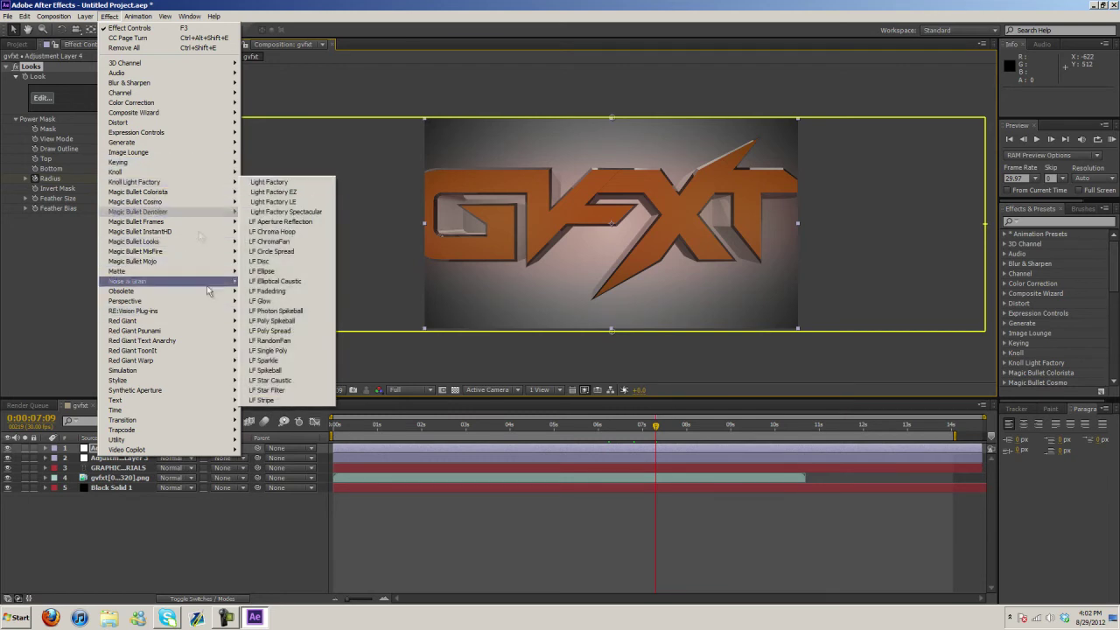
mouse_move(179, 451)
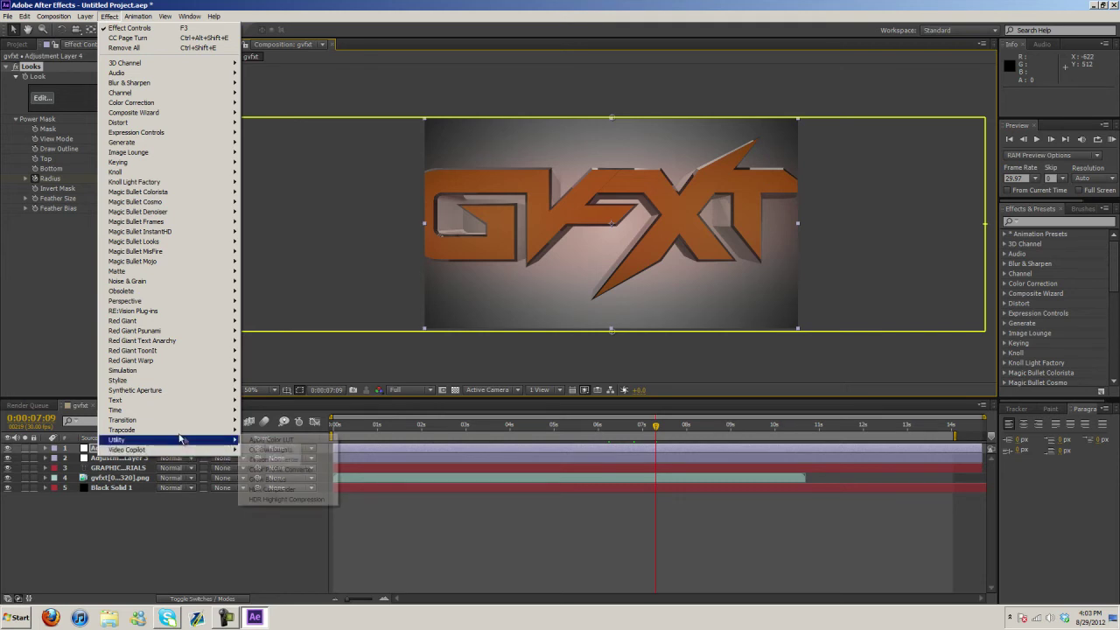
mouse_move(173, 431)
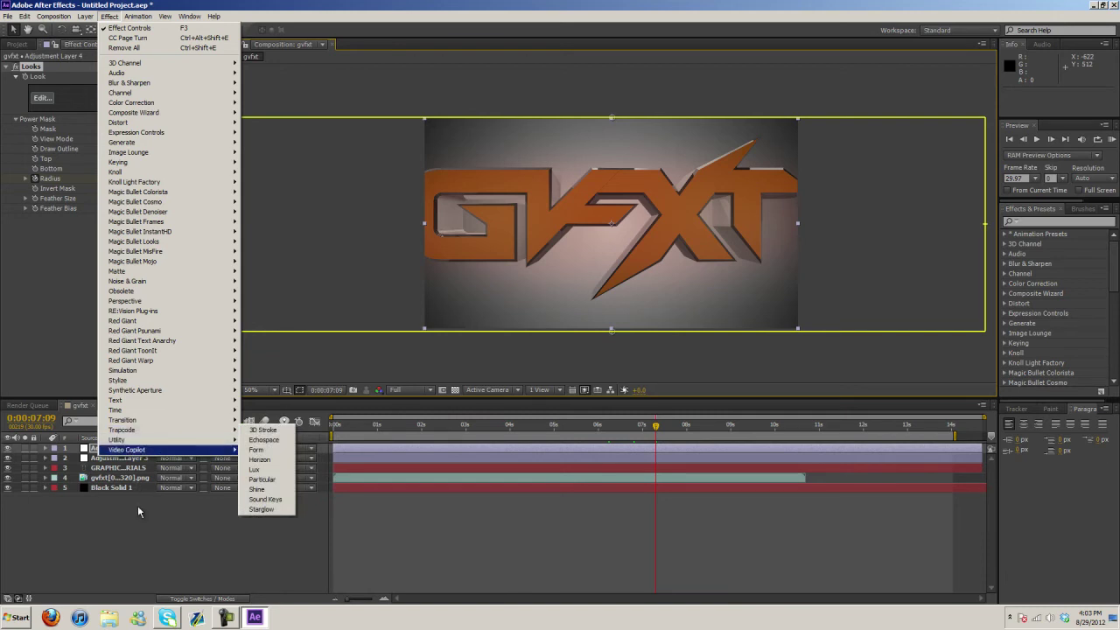
mouse_move(236, 450)
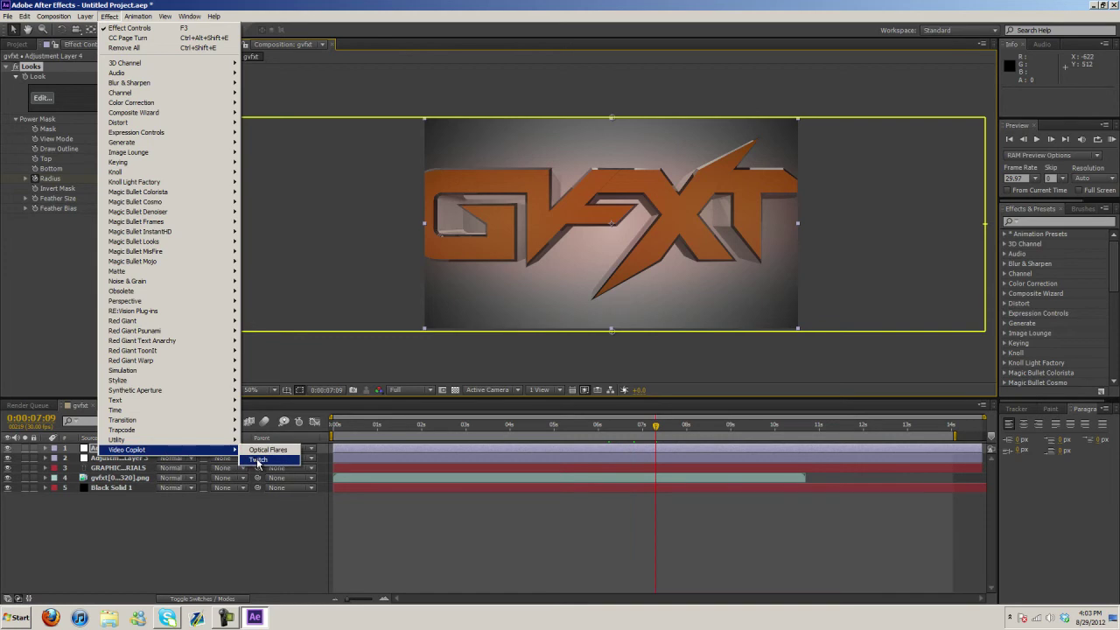
click(258, 461)
drag(655, 427, 806, 429)
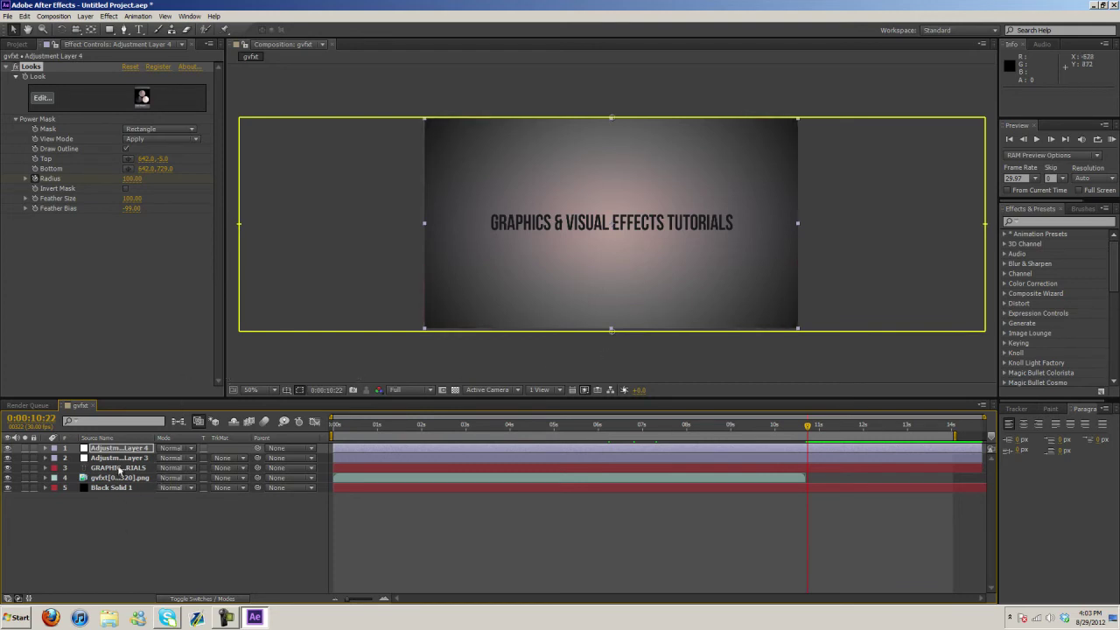
click(116, 488)
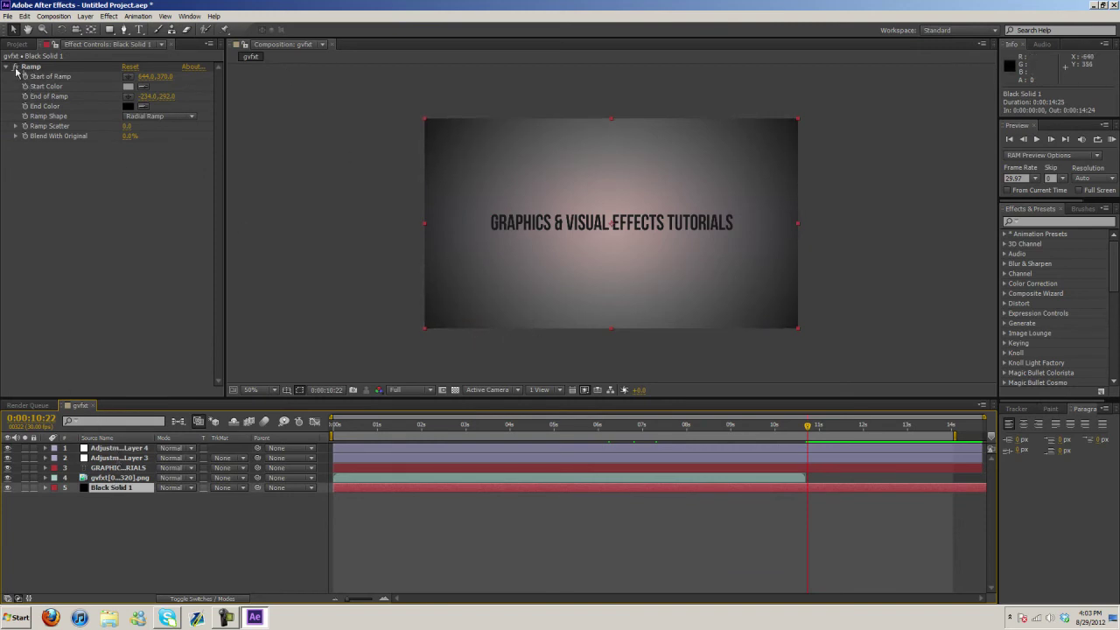
click(15, 68)
click(15, 68)
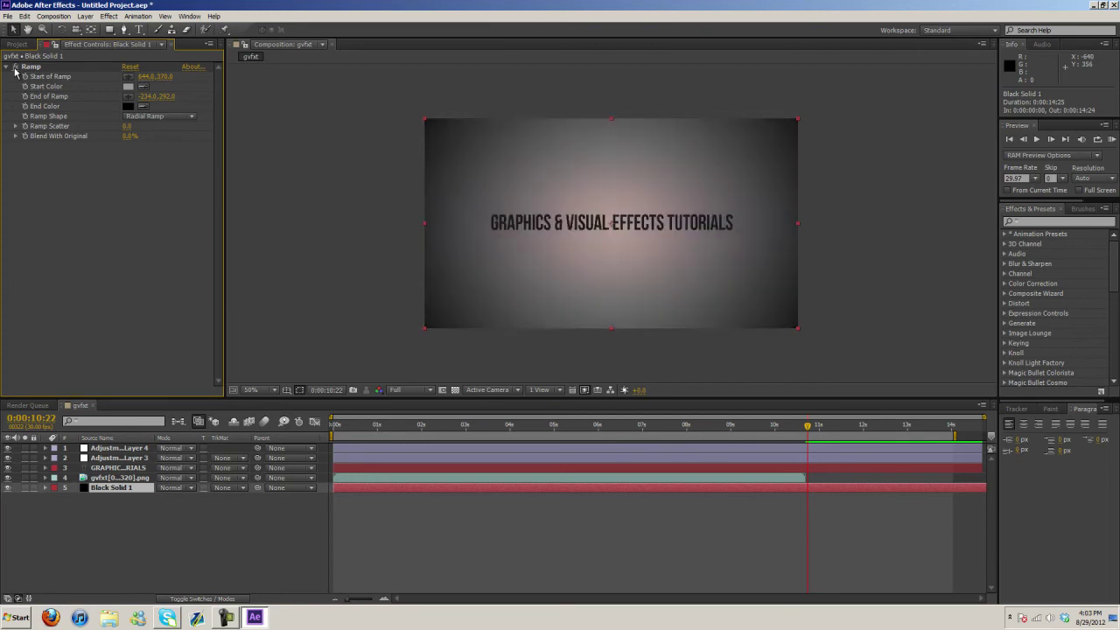
click(106, 479)
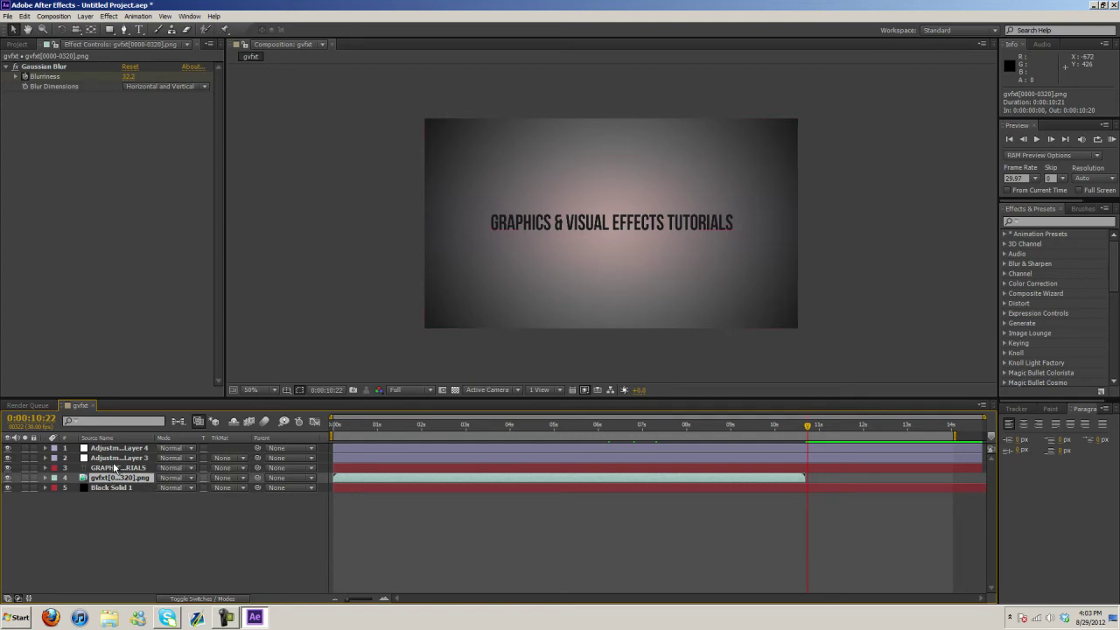
click(111, 469)
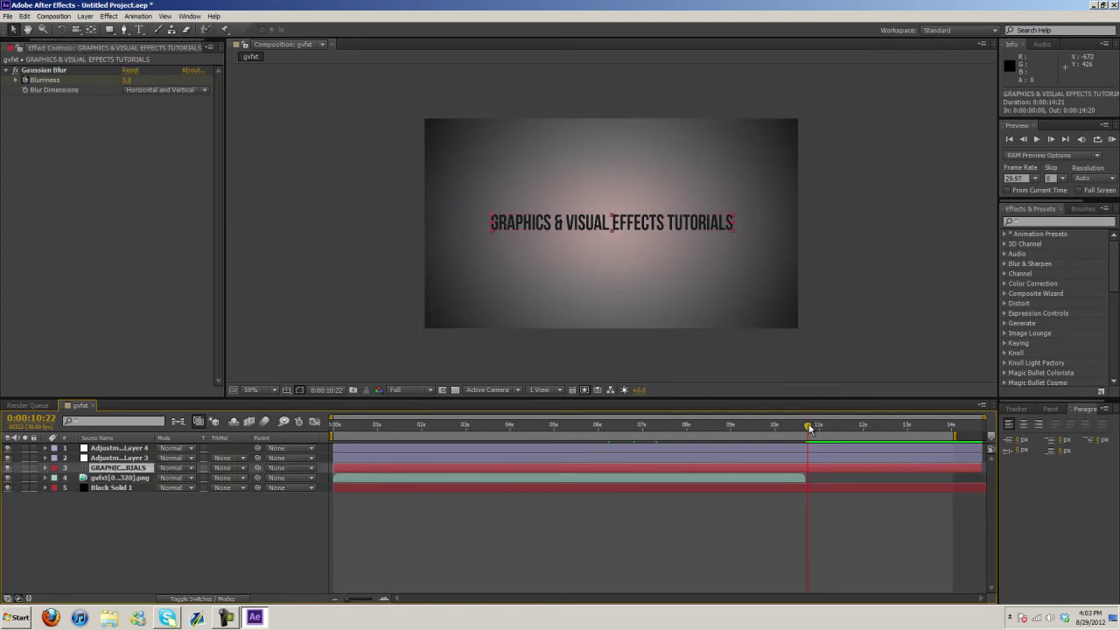
mouse_move(807, 426)
mouse_down()
mouse_move(775, 429)
mouse_move(802, 427)
mouse_up()
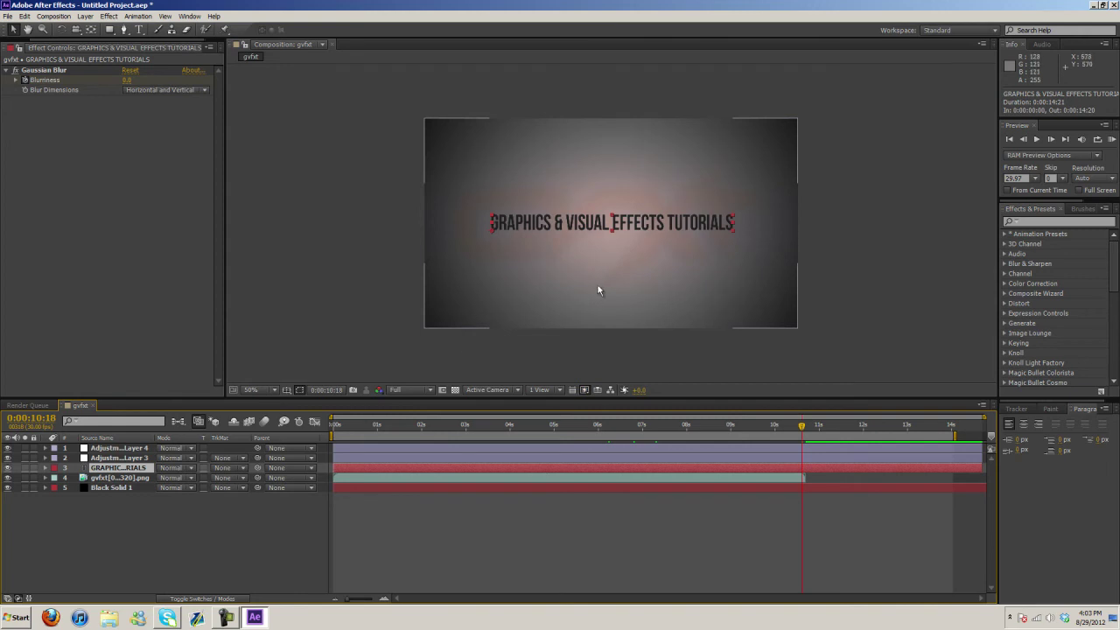
click(112, 457)
ctrl+click(107, 448)
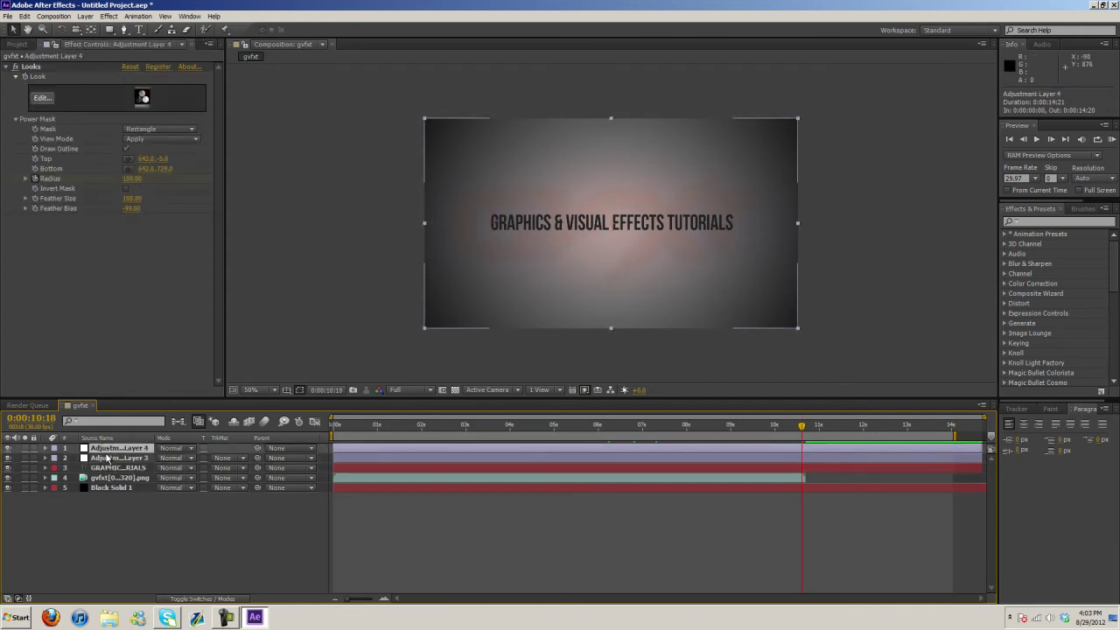
click(108, 448)
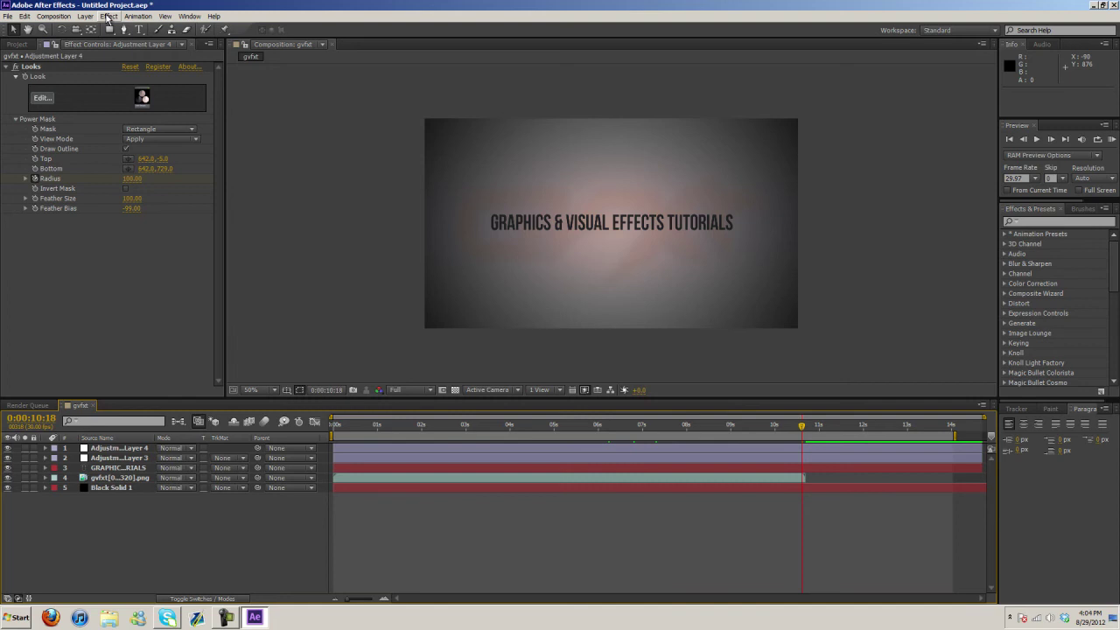
click(109, 16)
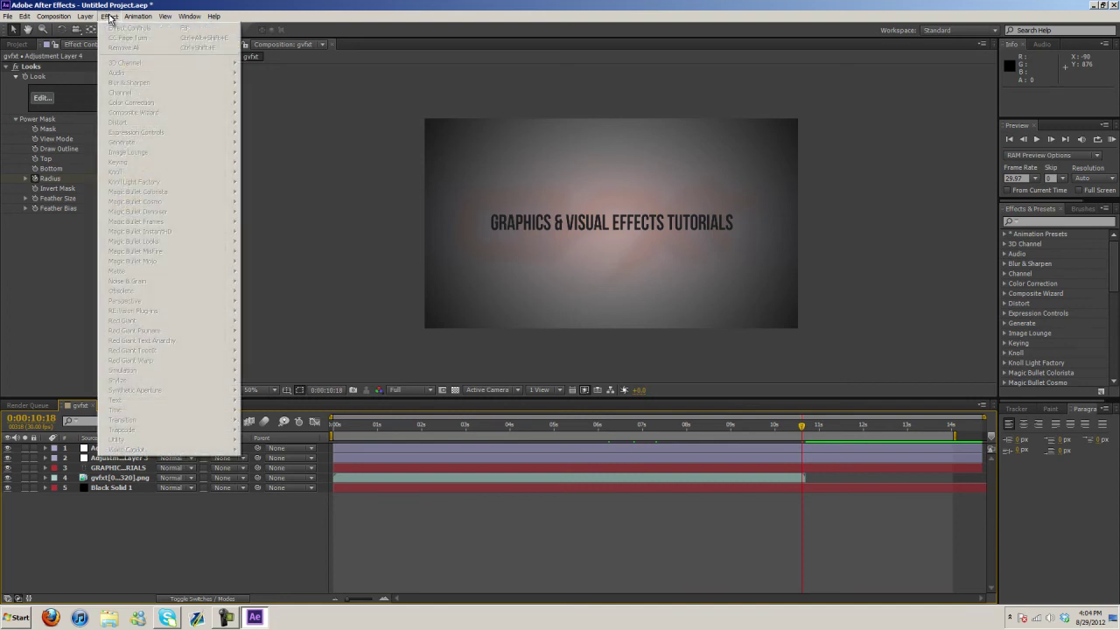
click(298, 125)
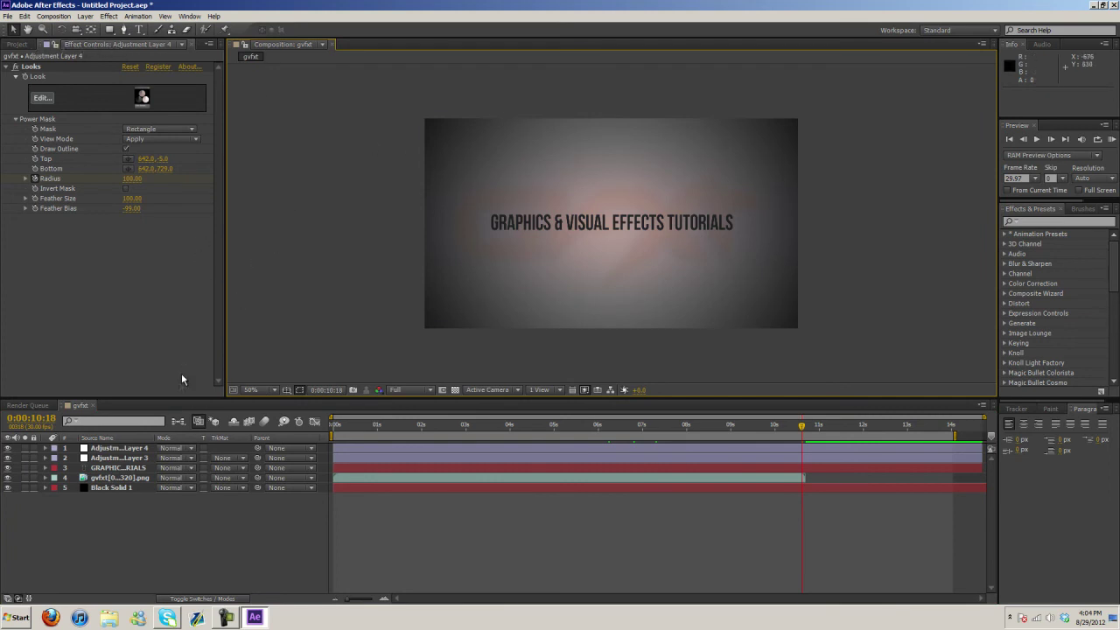
click(120, 450)
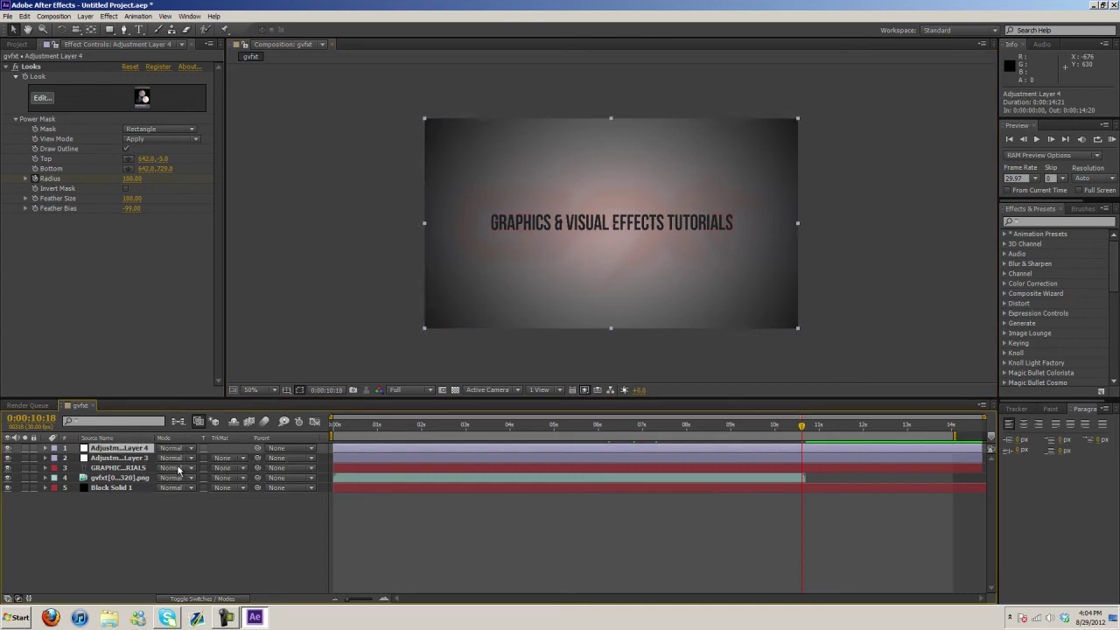
Step: Select both adjustment layers and the tagline text and pre-compose them as 'Pre-comp 1'
shift+click(122, 468)
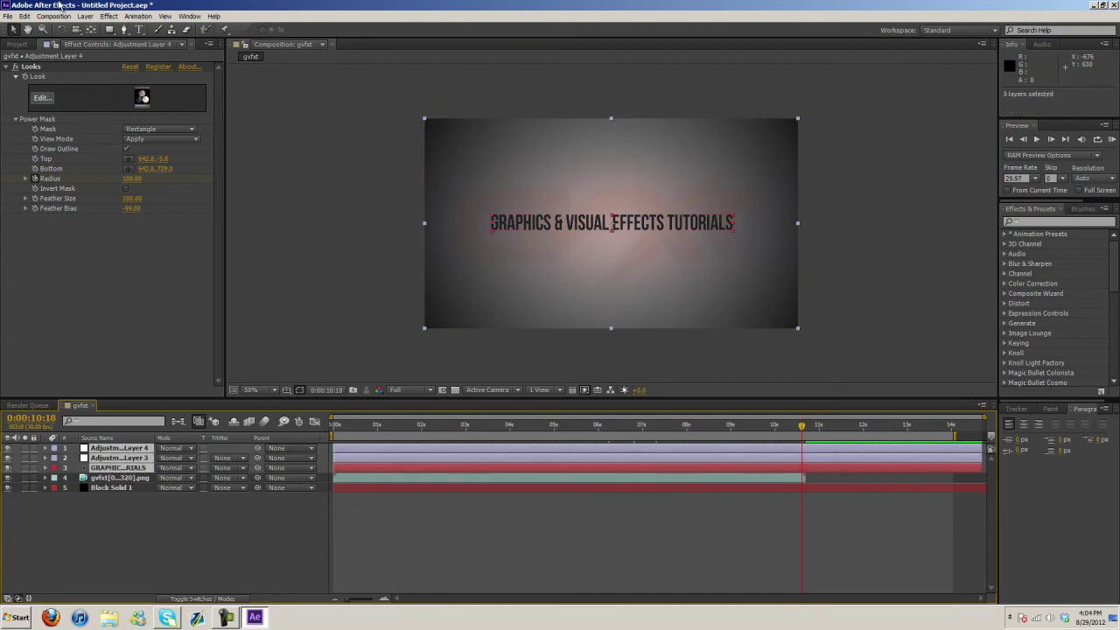
click(86, 16)
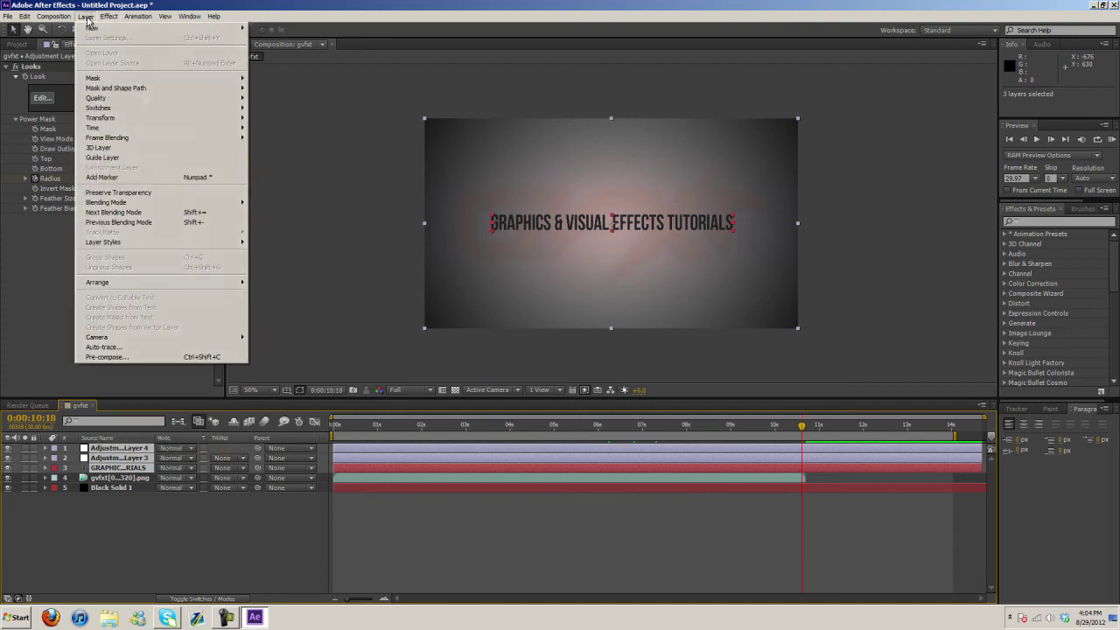
click(85, 17)
key(ctrl+shift+c)
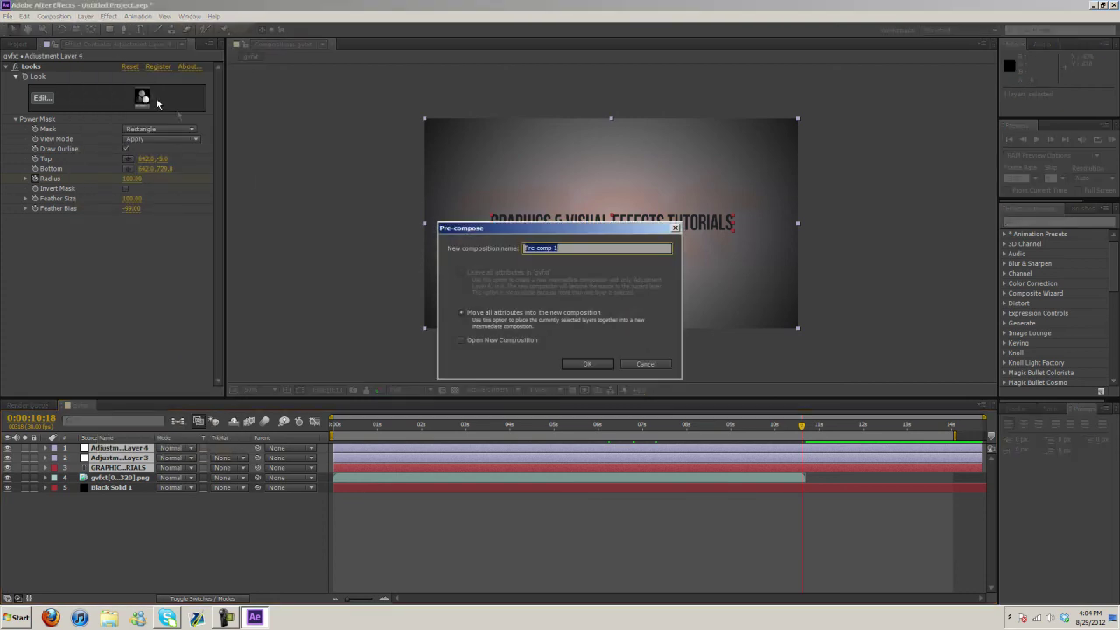
click(584, 366)
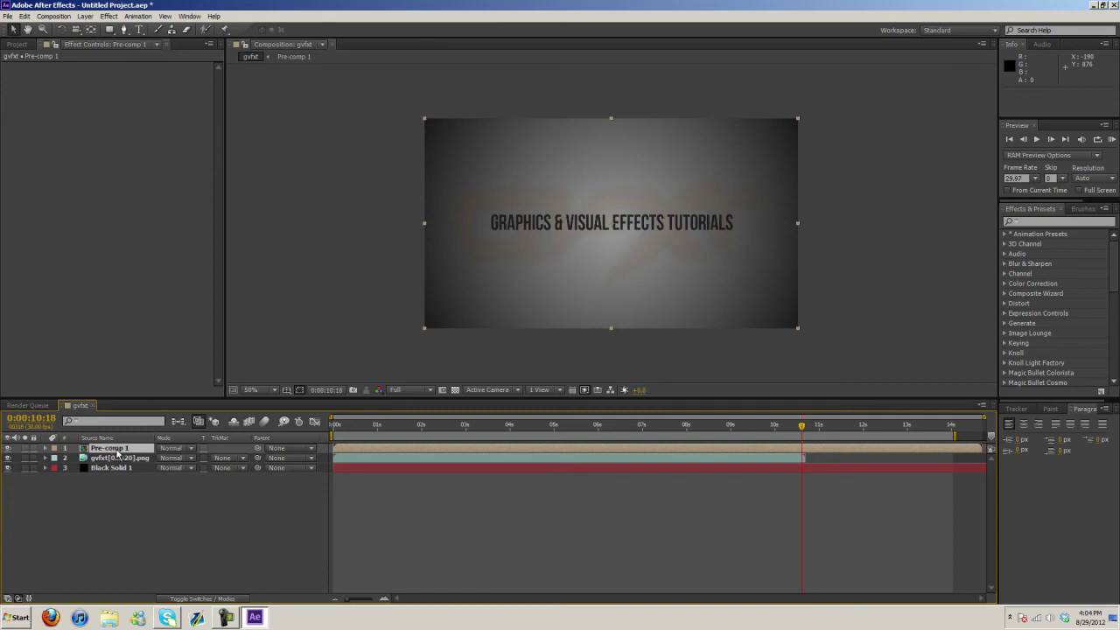
Step: Check the layers inside Pre-comp 1, return to gvfxt, and scrub back to the GVFXT logo
double_click(116, 450)
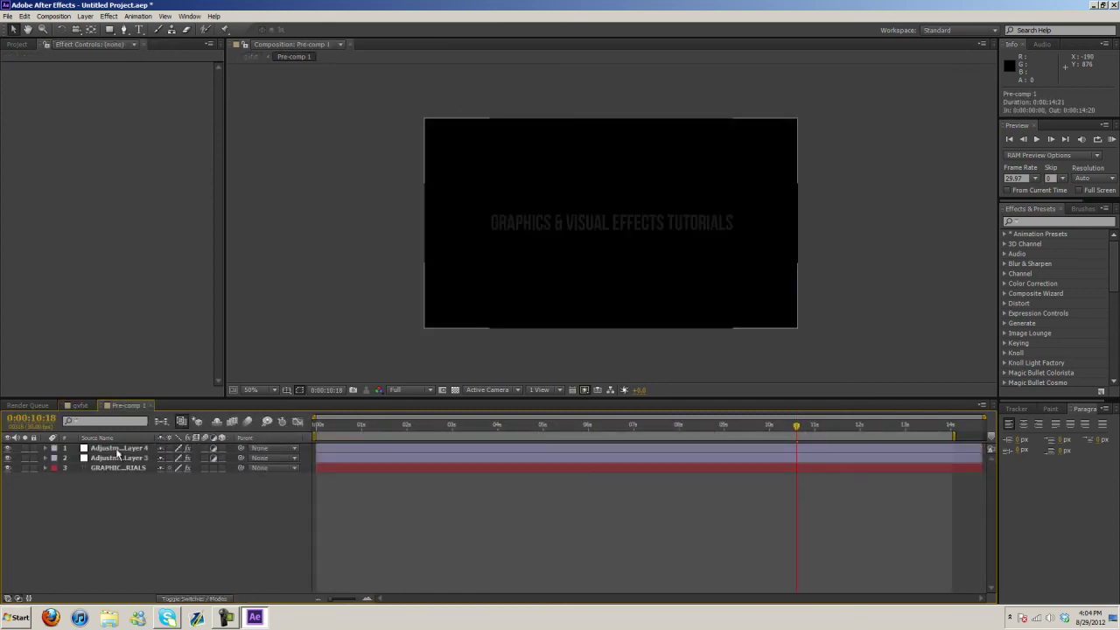
click(130, 406)
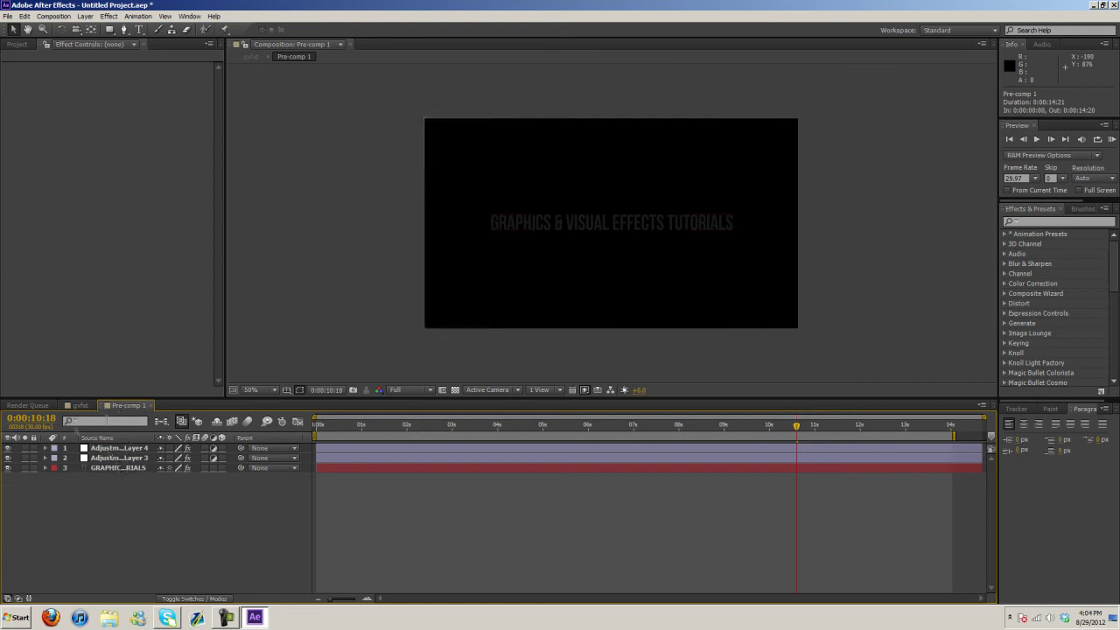
click(149, 405)
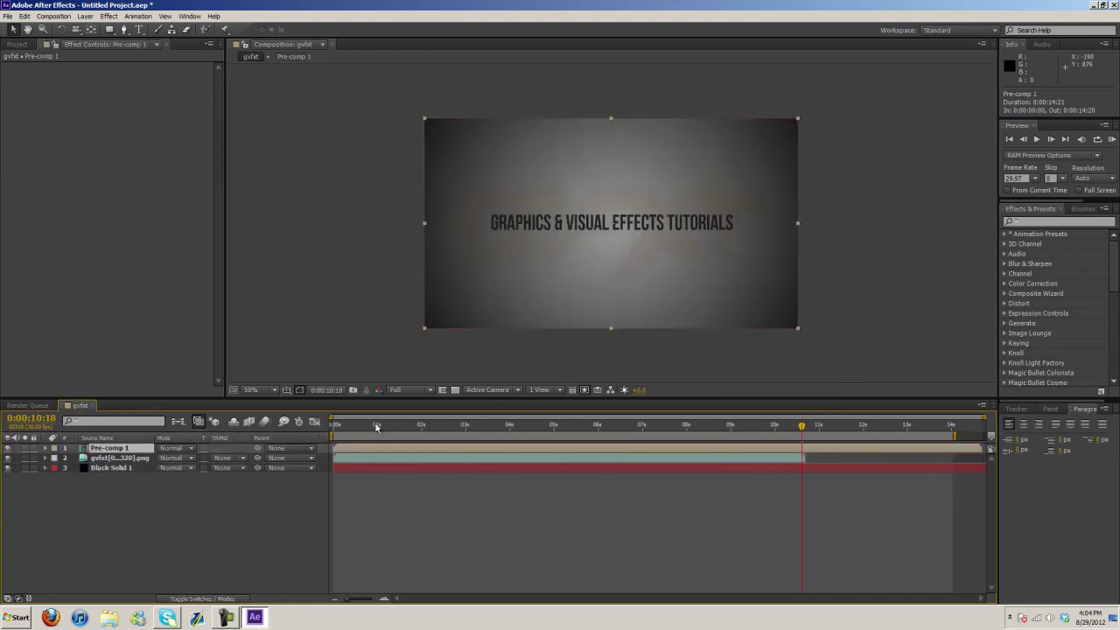
drag(487, 426, 646, 442)
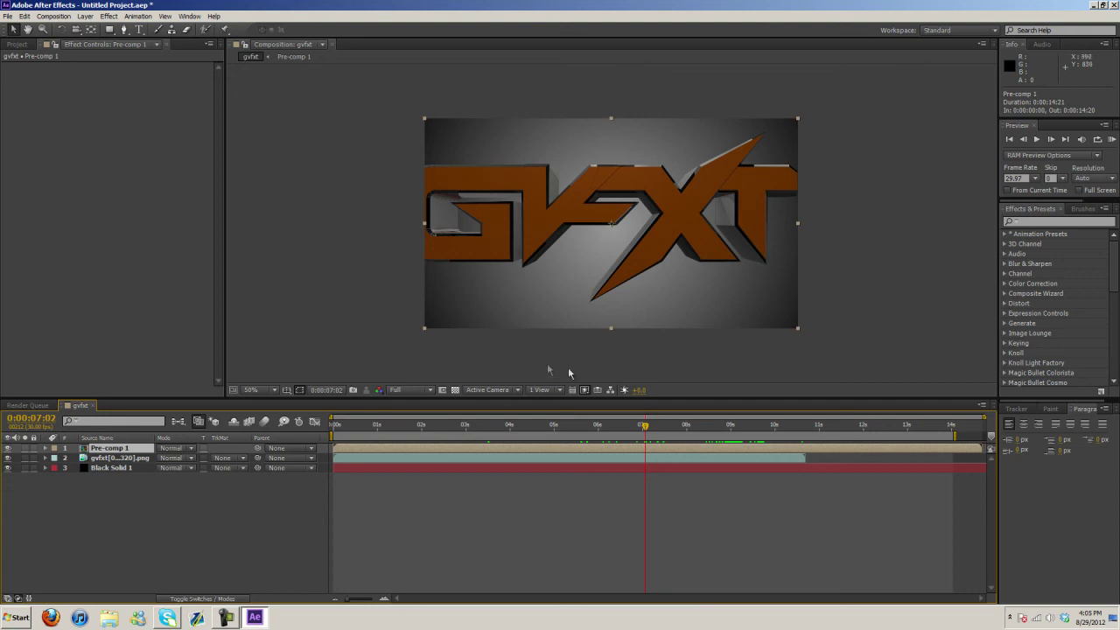
drag(643, 431, 719, 433)
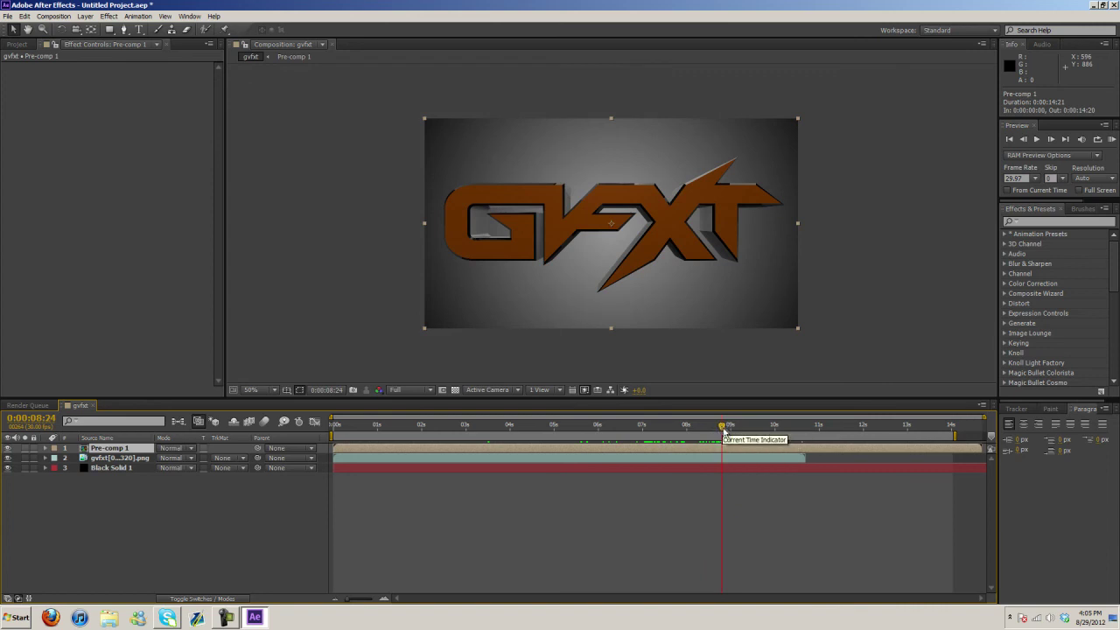
drag(720, 429, 733, 432)
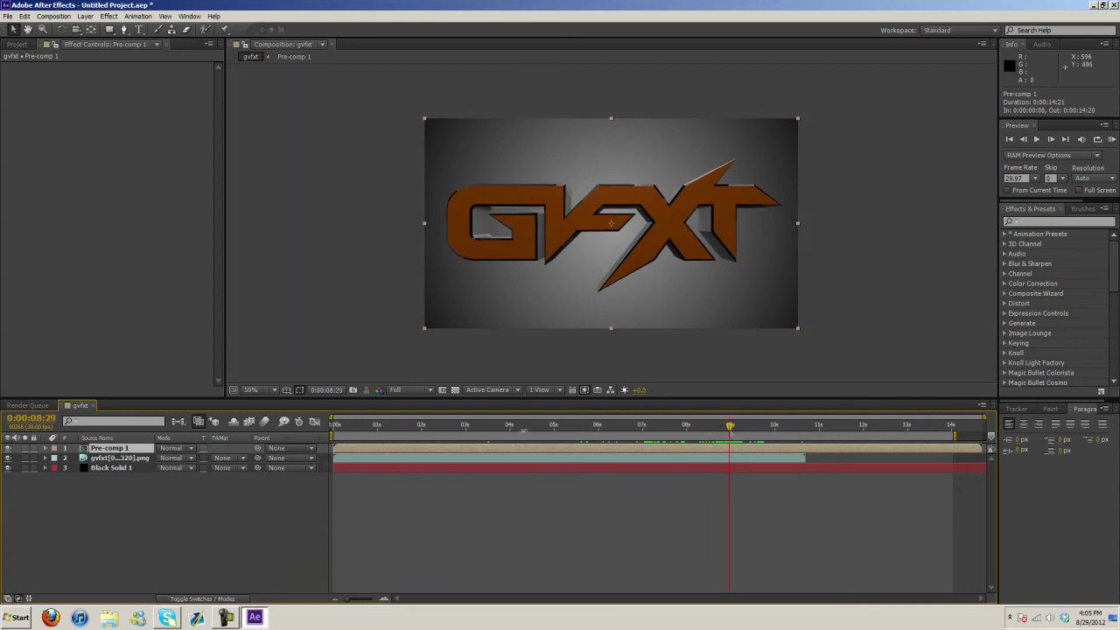